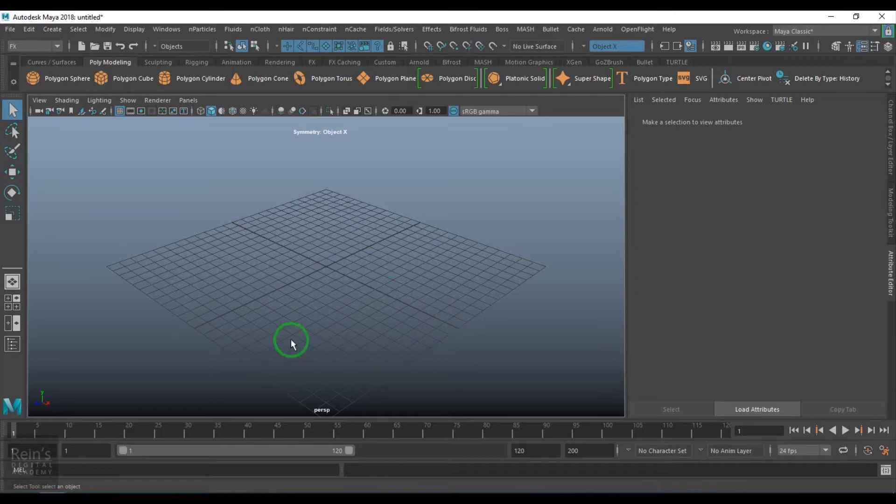
Open the Hypershade and create a Noise 2D texture in its node graph.
click(767, 46)
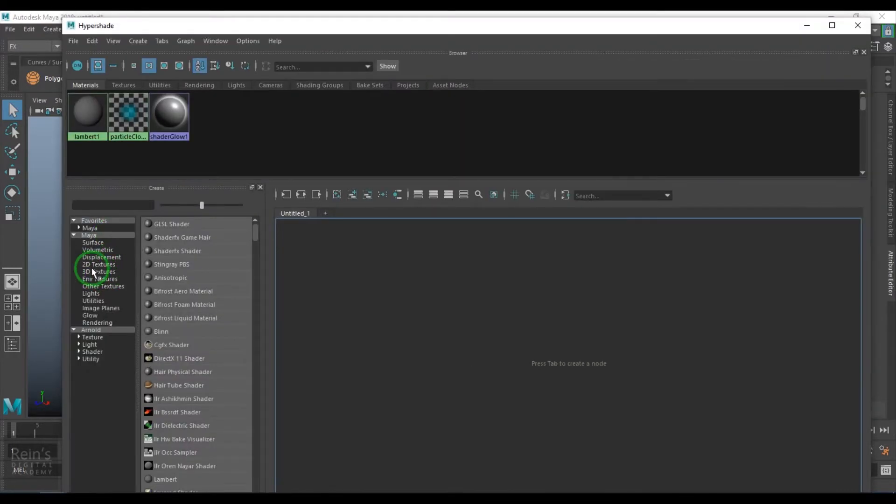
click(96, 265)
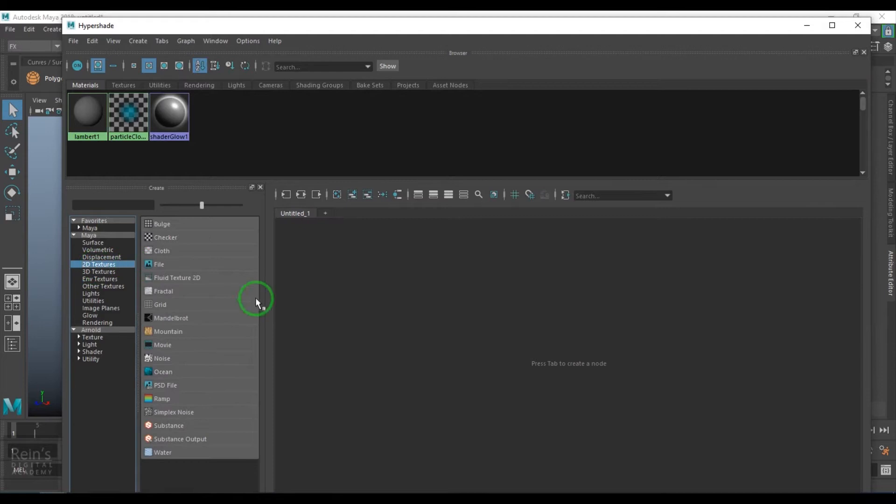
click(167, 358)
drag(492, 292, 632, 394)
drag(601, 369, 518, 336)
scroll(562, 363, up, 5)
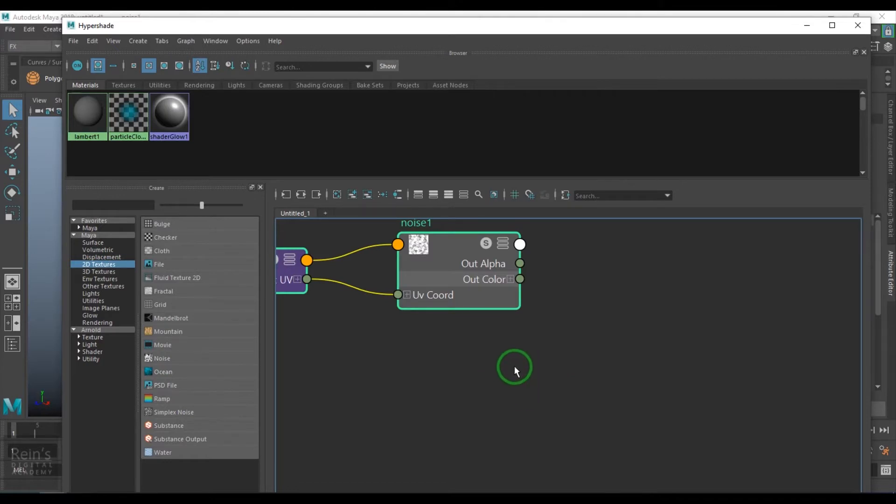
alt+middle_drag(515, 368, 587, 426)
click(509, 301)
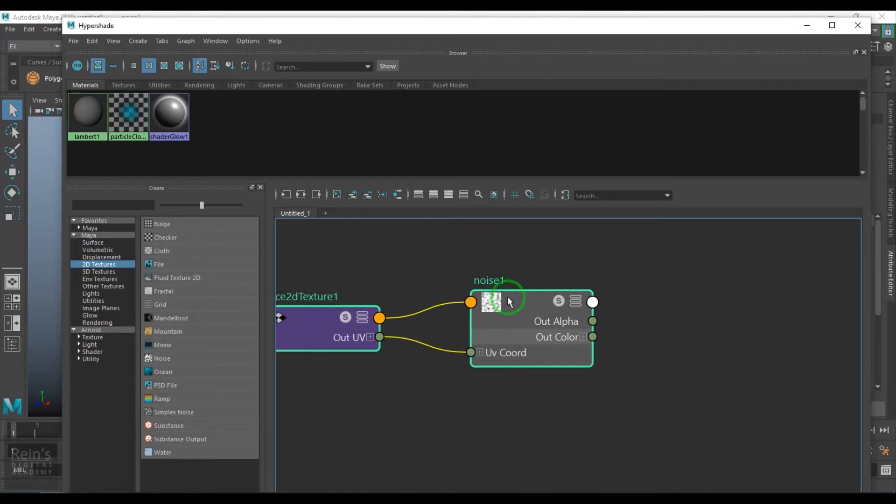
middle_drag(508, 297, 593, 115)
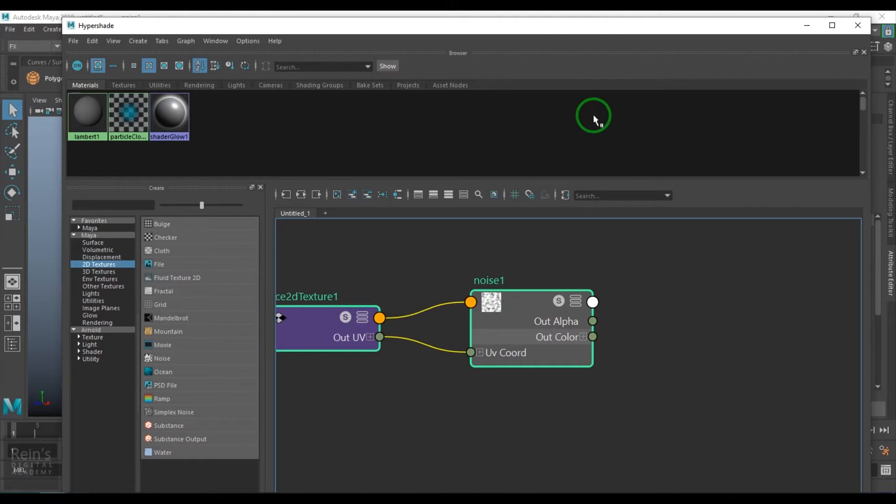
Clear the viewport of the Hypershade window, create a polygon plane and scale it uniformly to about the size of the grid.
drag(635, 32, 566, 139)
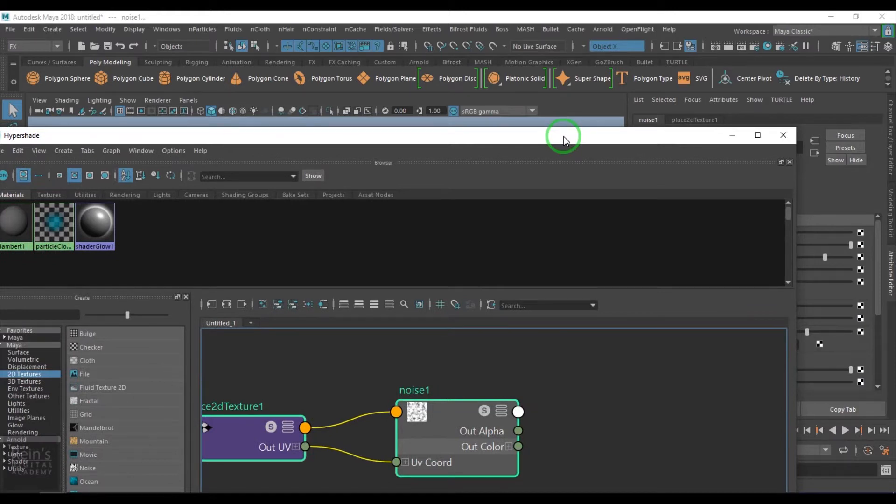
drag(565, 139, 542, 377)
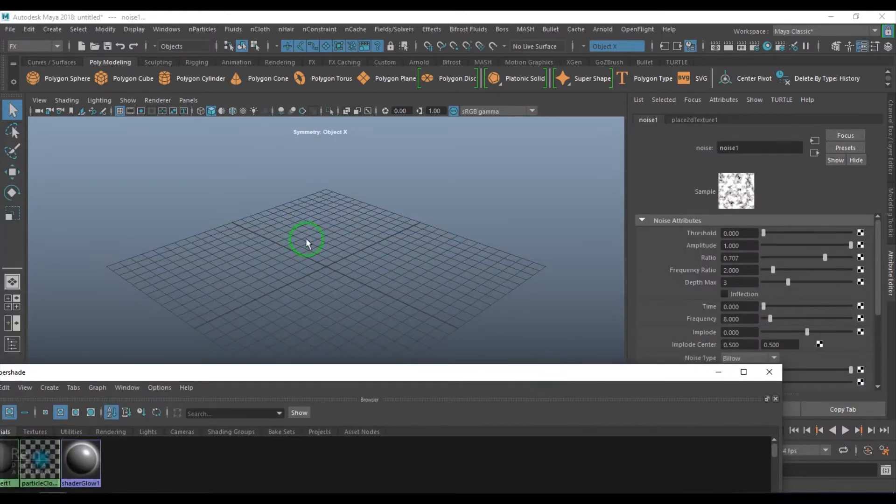
alt+drag(326, 294, 358, 235)
shift+right_drag(358, 235, 275, 206)
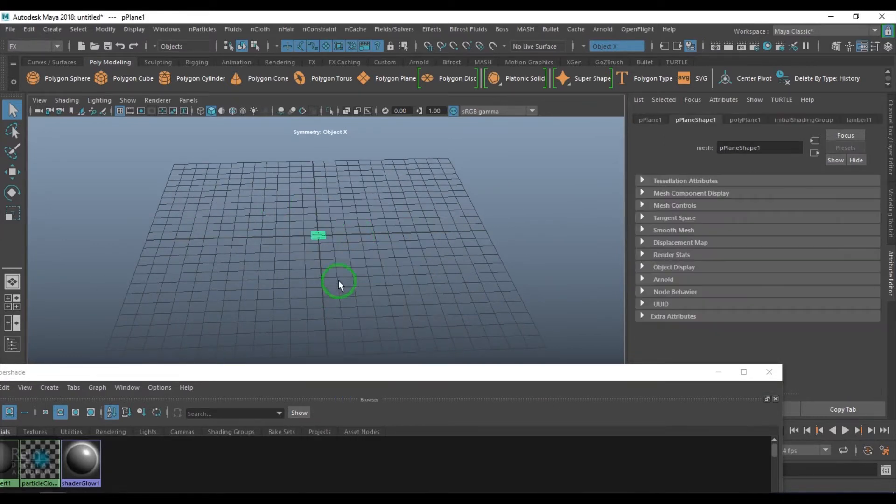
key(r)
drag(317, 236, 476, 313)
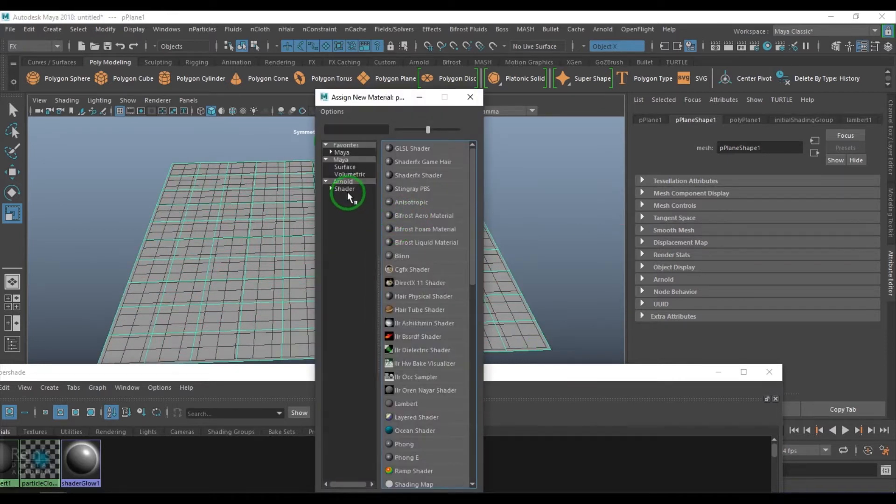
Assign a new Blinn material to the plane and spread the noise, Blinn and shading group nodes apart in the graph.
click(402, 256)
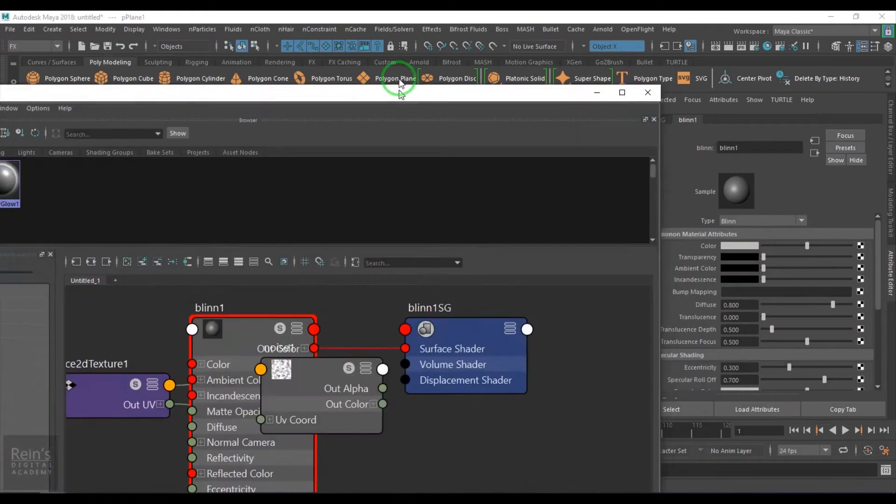
scroll(360, 380, up, 3)
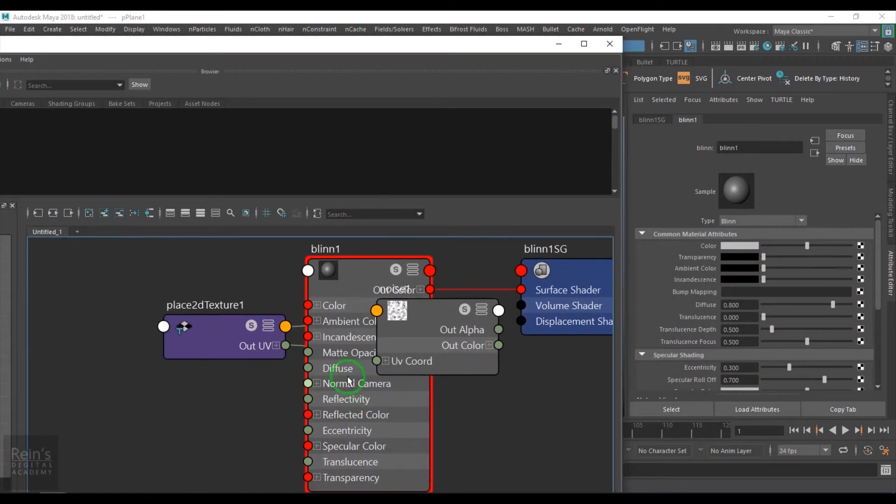
scroll(350, 373, down, 2)
alt+middle_drag(505, 404, 343, 397)
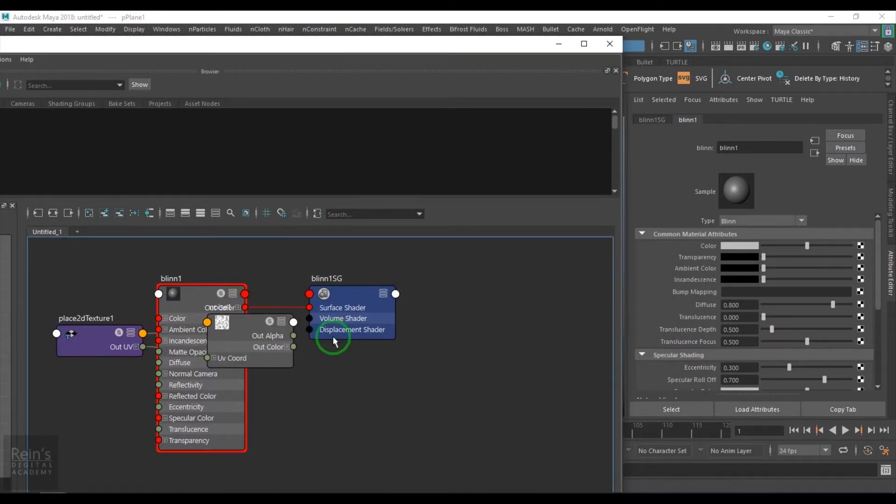
drag(366, 309, 490, 305)
drag(220, 302, 275, 317)
drag(192, 295, 428, 289)
alt+middle_drag(532, 391, 379, 405)
drag(407, 334, 462, 327)
alt+middle_drag(219, 395, 436, 408)
alt+middle_drag(346, 406, 291, 396)
scroll(340, 420, up, 1)
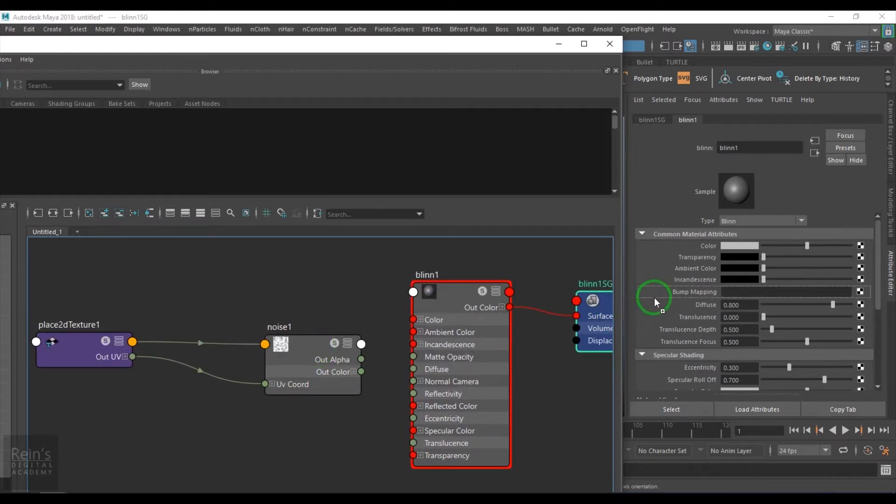
Connect the noise texture to the Blinn material's Bump Mapping and hide the grid in the perspective view.
middle_drag(655, 298, 654, 294)
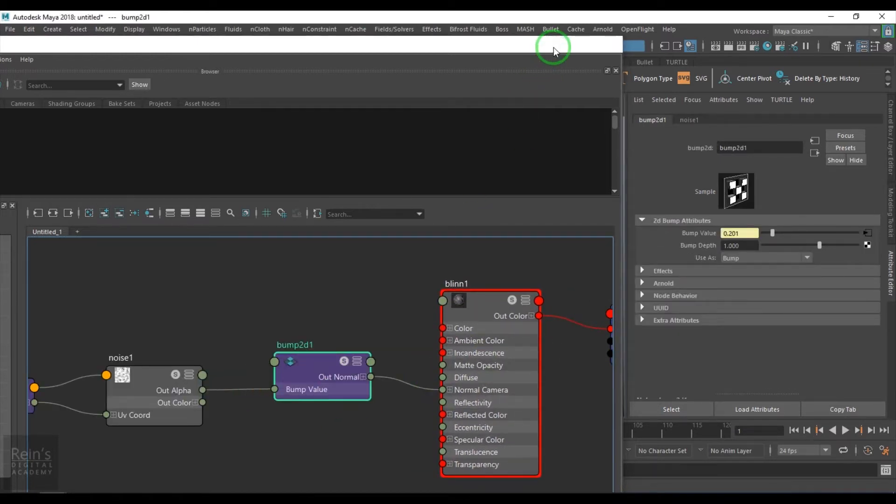
click(559, 44)
alt+drag(364, 260, 351, 292)
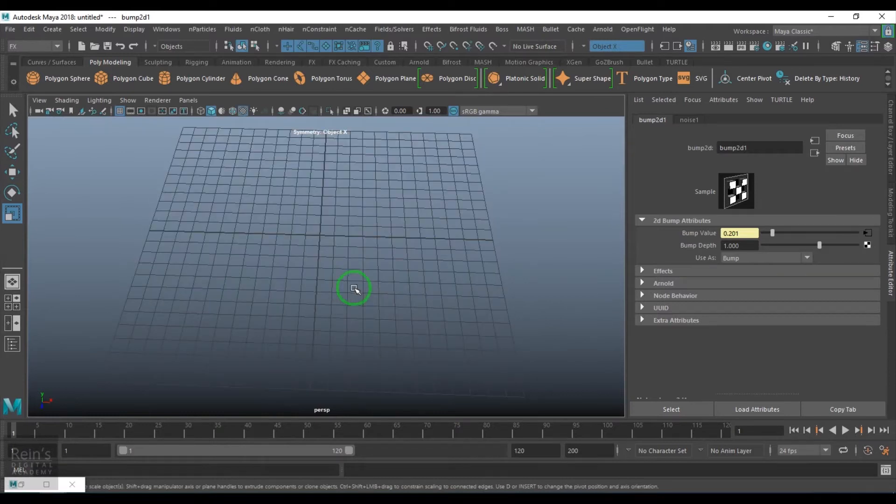
click(121, 112)
alt+drag(377, 284, 398, 301)
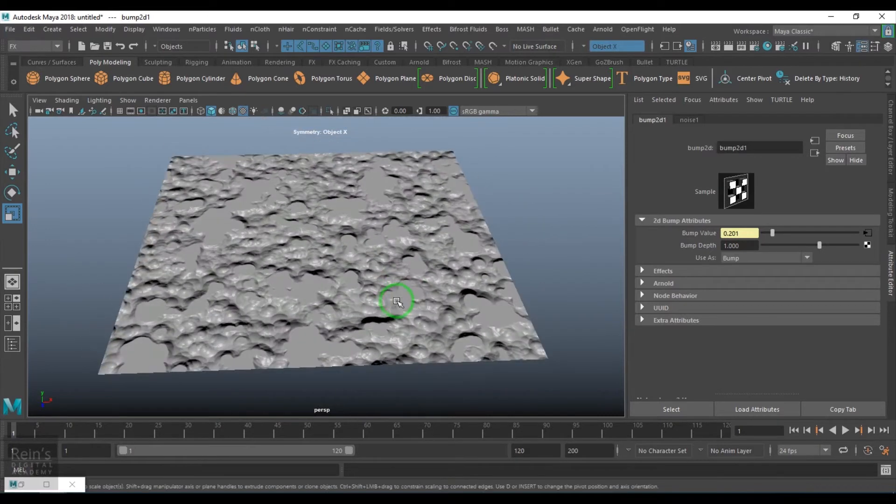
Move the bump-mapped plane sideways along X to free the centre of the scene.
click(392, 297)
key(w)
drag(357, 235, 357, 240)
drag(223, 238, 137, 242)
Add a heightField node to the Hypershade graph and place it above the bump2d1 node.
click(14, 485)
click(24, 489)
click(23, 487)
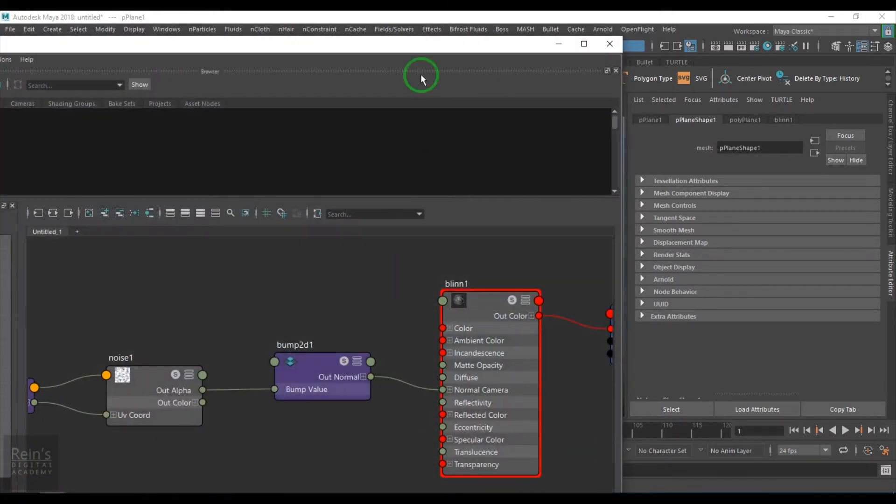
drag(350, 45, 595, 20)
key(Tab)
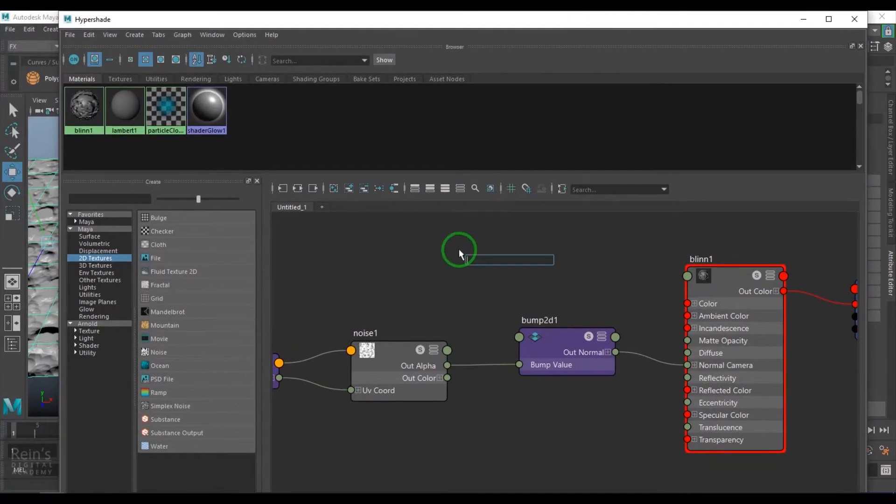
text(hei)
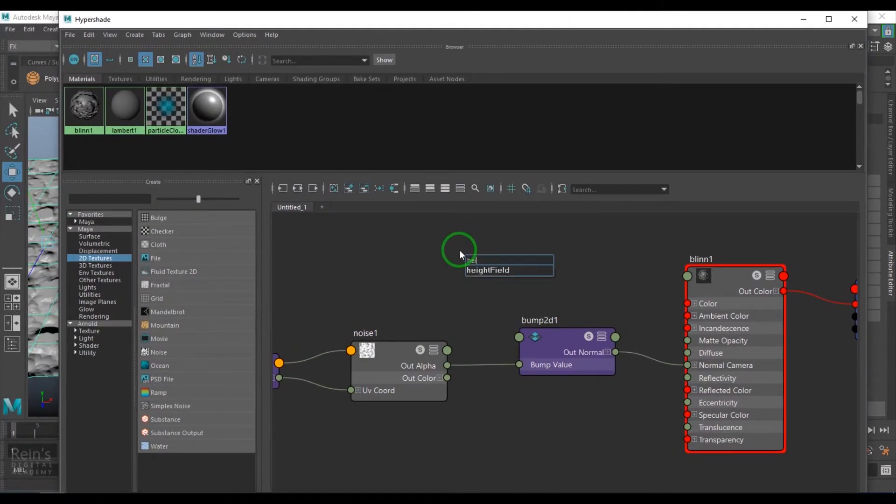
click(486, 270)
drag(486, 268, 556, 263)
Connect the noise texture's outAlpha to the height field's displacement in the Connection Editor.
drag(663, 27, 357, 46)
middle_drag(79, 376, 707, 241)
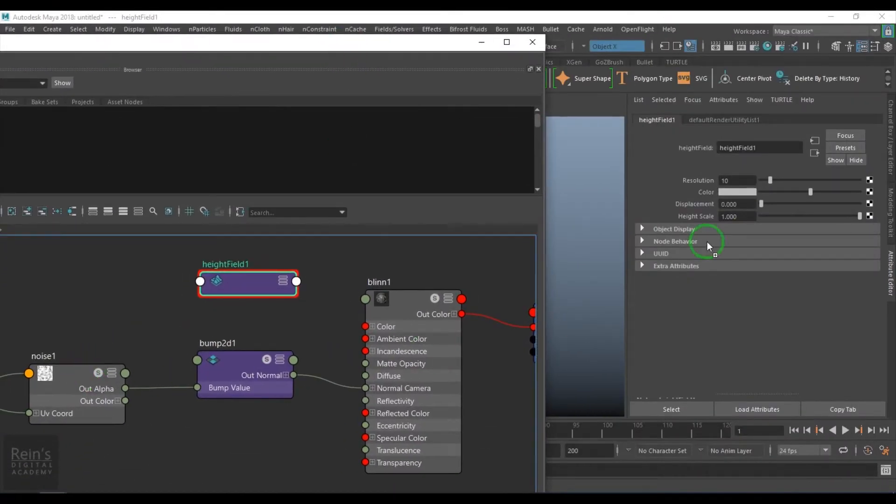
middle_drag(703, 208, 704, 206)
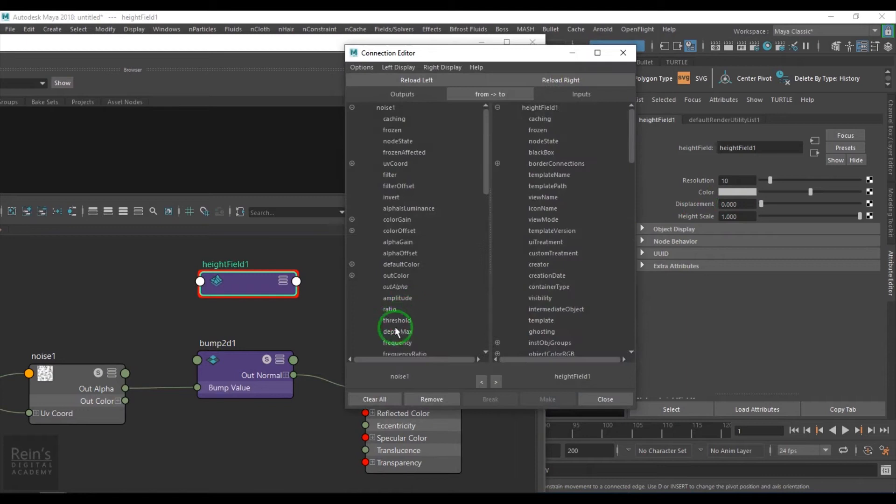
click(403, 287)
scroll(540, 290, down, 15)
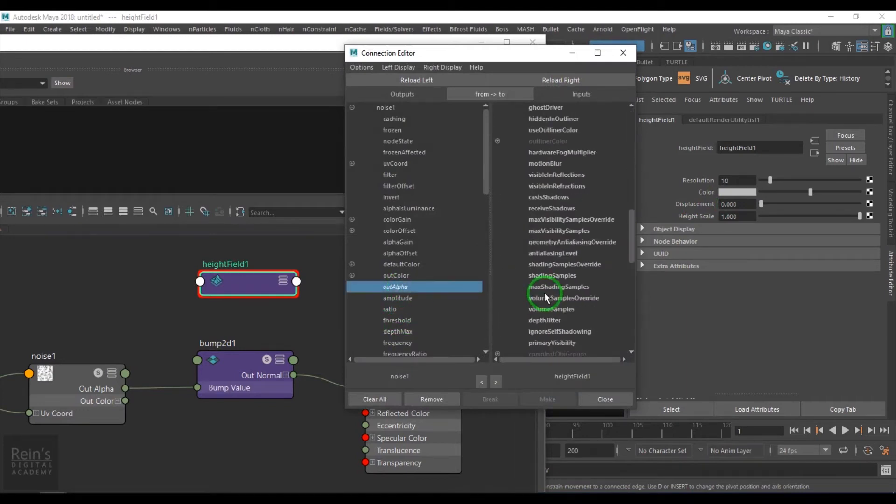
scroll(552, 342, down, 2)
click(548, 332)
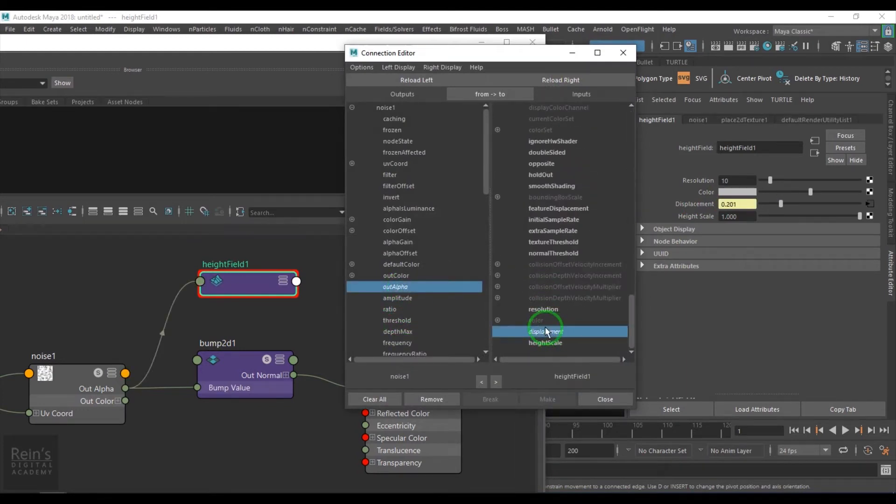
click(624, 53)
Set the height field's resolution to 400 and minimise the Hypershade window.
click(657, 181)
text(400)
key(Return)
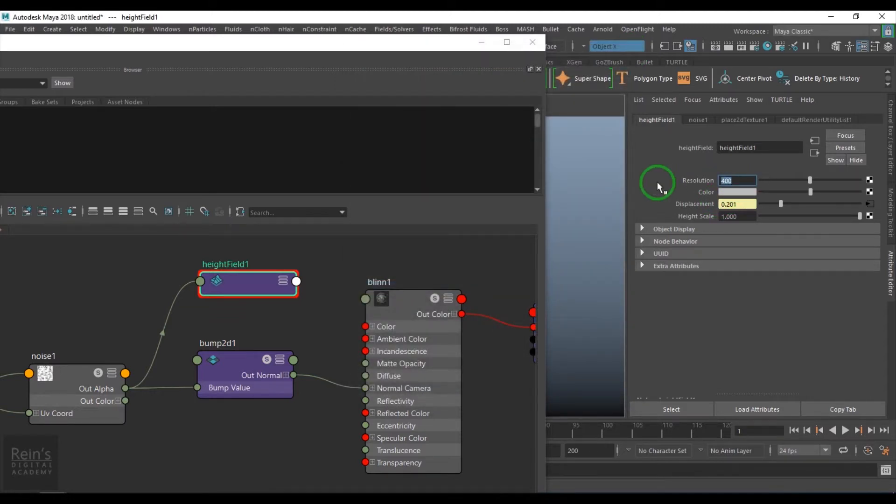
click(482, 42)
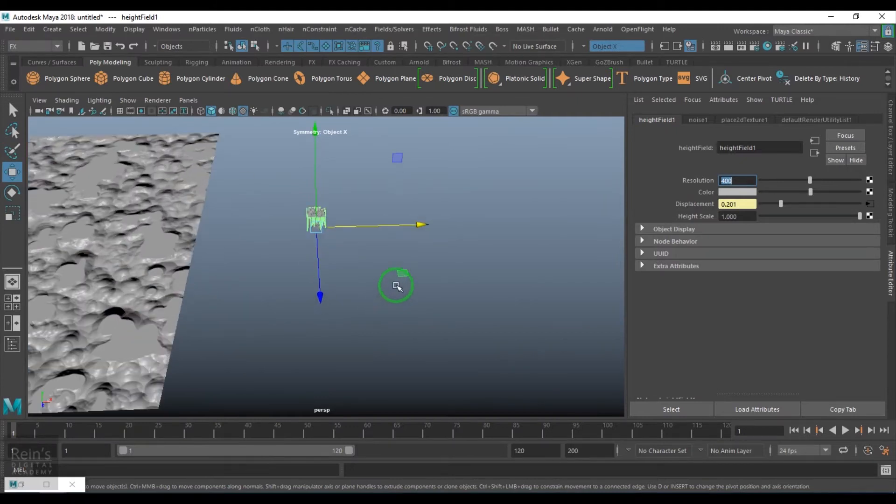
Scale the height field in the XZ plane by about 24.6 and move it beside the bump-mapped plane.
key(r)
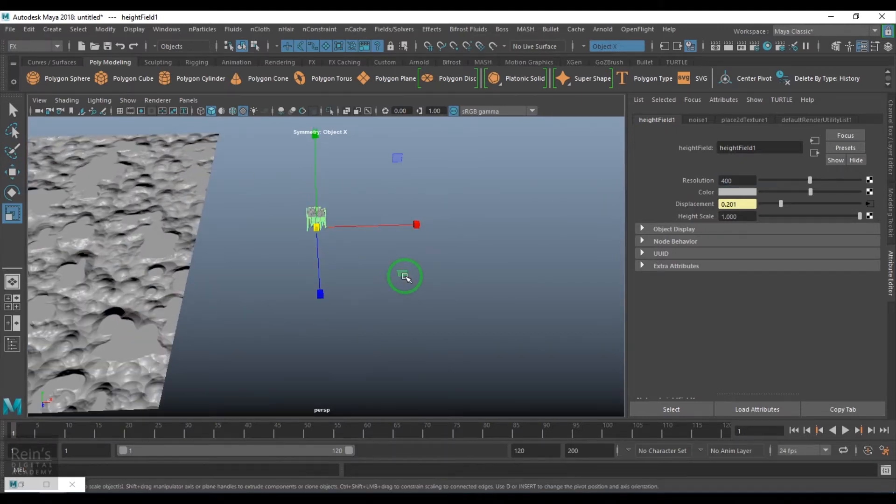
drag(406, 272, 434, 295)
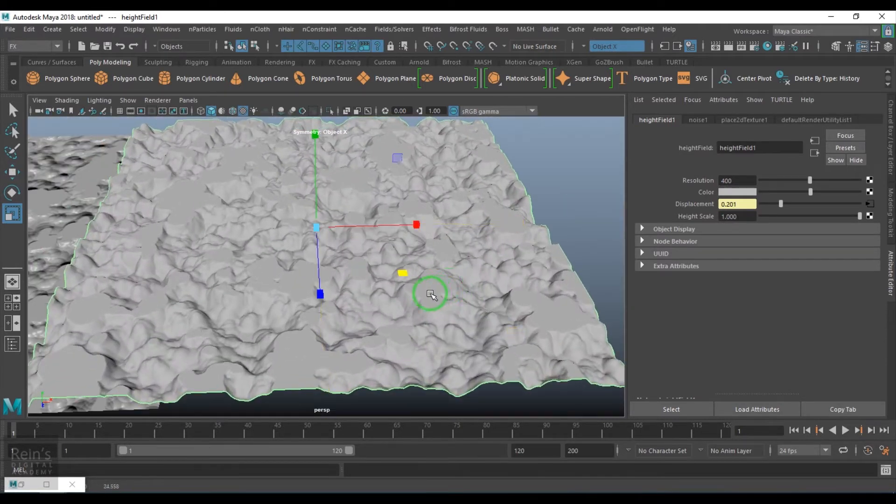
alt+right_drag(433, 295, 376, 268)
alt+middle_drag(376, 268, 322, 243)
key(w)
drag(322, 241, 416, 256)
click(406, 362)
alt+drag(406, 362, 336, 397)
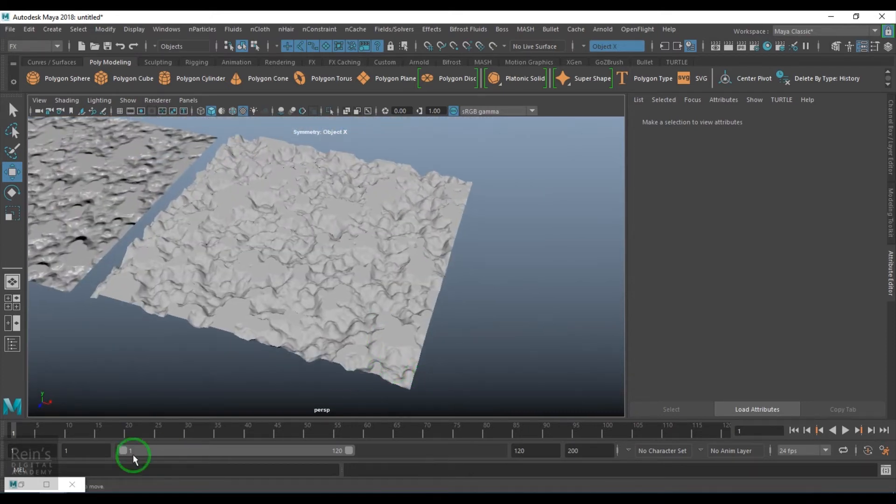
Select the noise1 node in the Hypershade to show its attributes, with the height field in view.
click(47, 485)
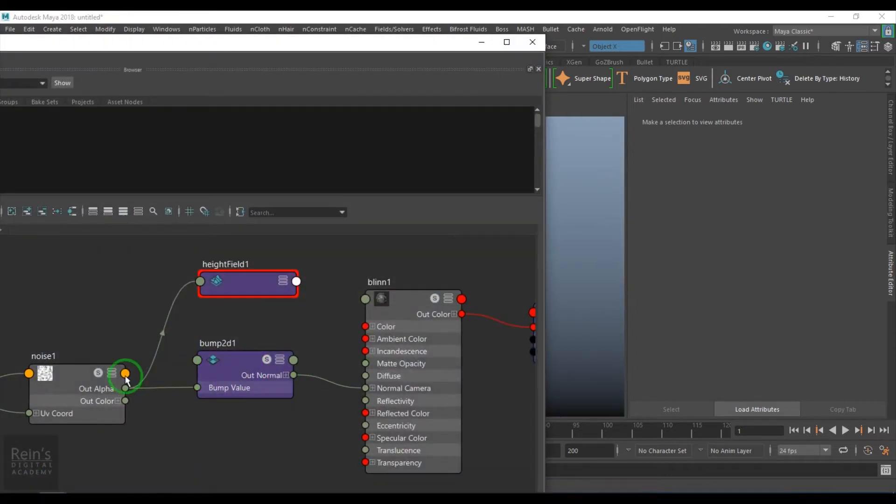
click(80, 387)
click(482, 42)
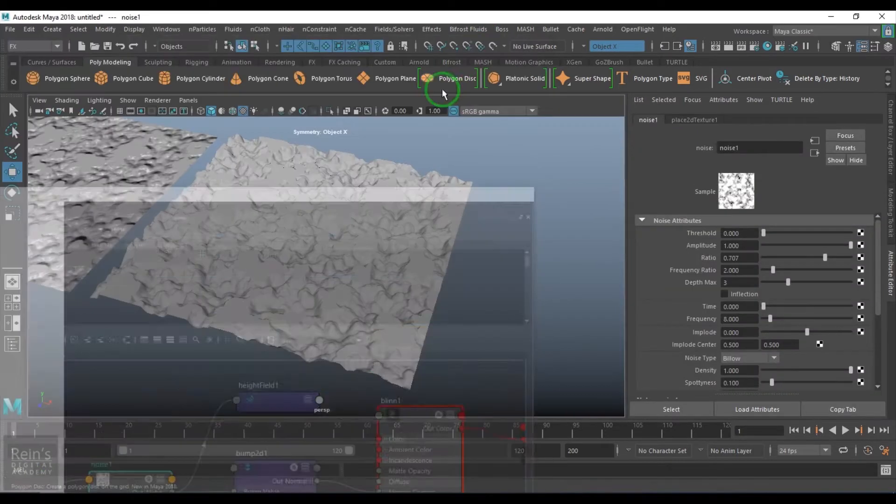
alt+drag(482, 312, 452, 283)
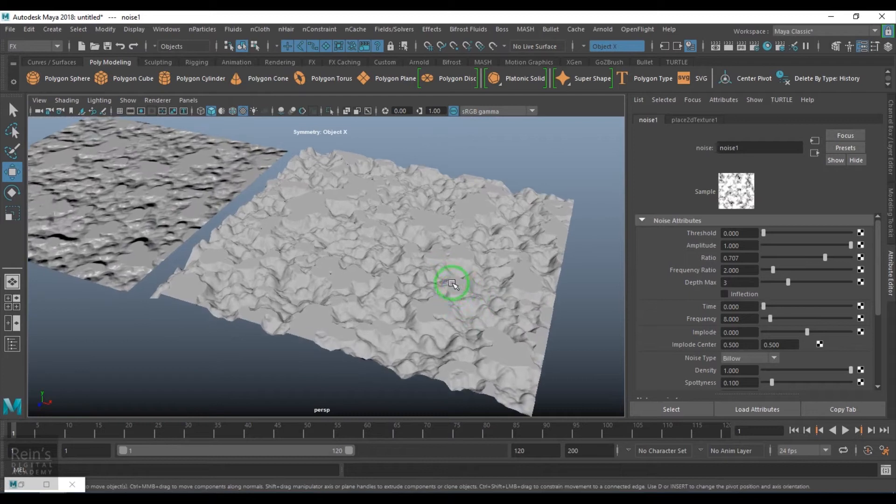
Try a noise threshold of 0.019 and inspect its effect on the height field up close.
mouse_move(765, 233)
mouse_down()
mouse_move(783, 235)
mouse_move(757, 235)
mouse_up()
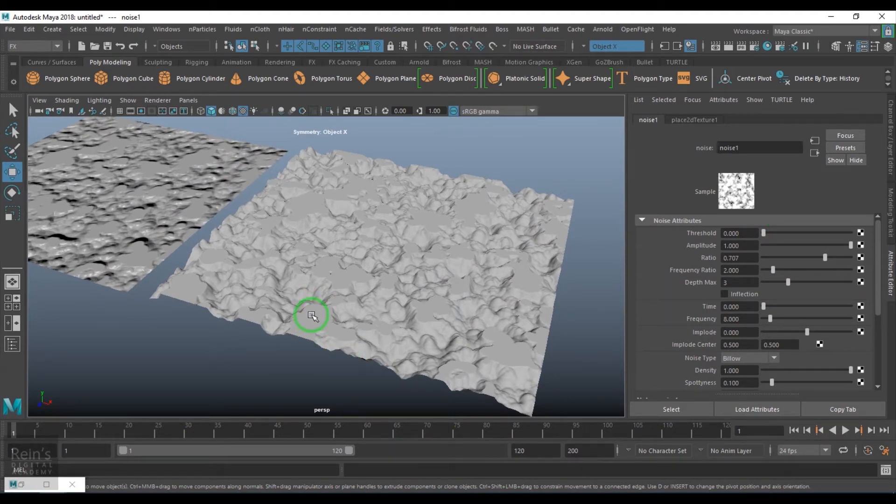
alt+drag(439, 343, 310, 307)
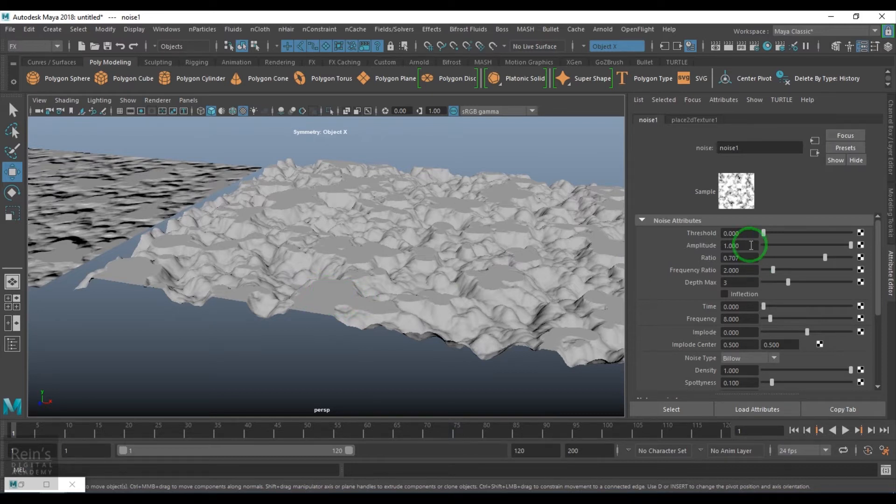
drag(764, 233, 766, 234)
mouse_move(452, 318)
alt+mouse_down()
mouse_move(459, 360)
mouse_move(415, 322)
mouse_move(442, 317)
alt+mouse_up()
scroll(459, 360, up, 3)
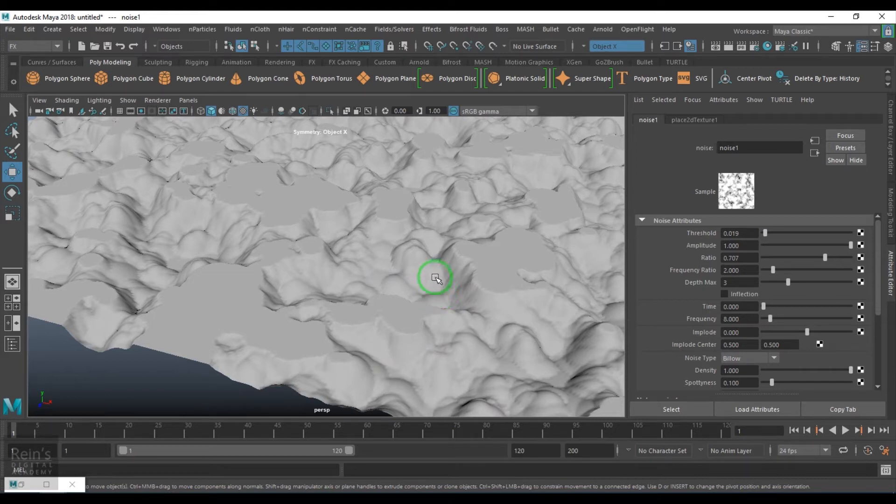
alt+drag(455, 299, 441, 277)
Set the noise's threshold to 0, amplitude to about 0.545, ratio to about 0.818 and frequency ratio to about 1.760.
drag(771, 234, 387, 356)
mouse_move(387, 356)
alt+middle_down()
mouse_move(370, 356)
mouse_move(401, 358)
alt+middle_up()
drag(851, 257, 808, 270)
alt+drag(352, 327, 431, 341)
drag(820, 260, 771, 276)
mouse_move(764, 233)
mouse_down()
mouse_move(780, 235)
mouse_move(763, 236)
mouse_up()
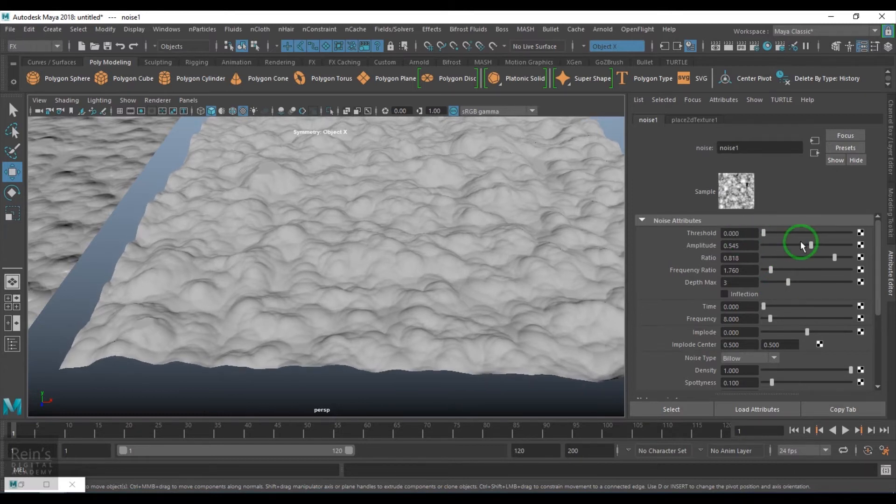
Set the noise's amplitude, ratio and frequency ratio to 1.000 each, checking the height field up close.
drag(822, 244, 860, 246)
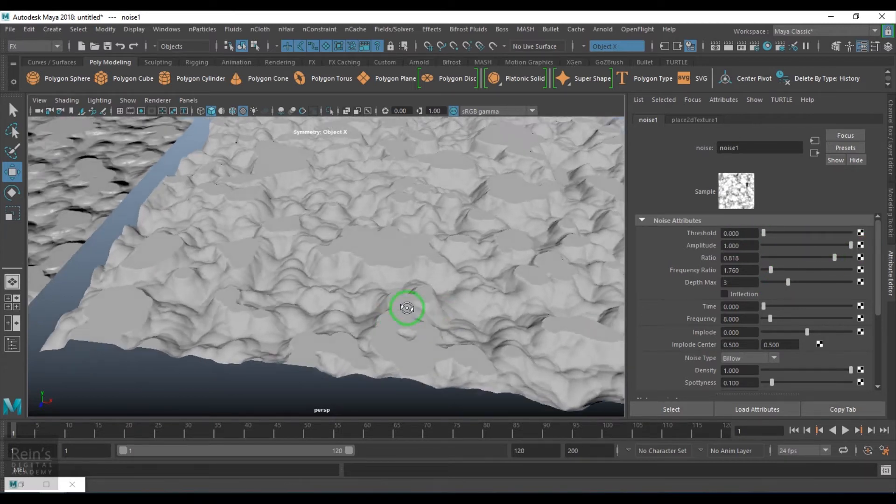
alt+drag(452, 325, 404, 310)
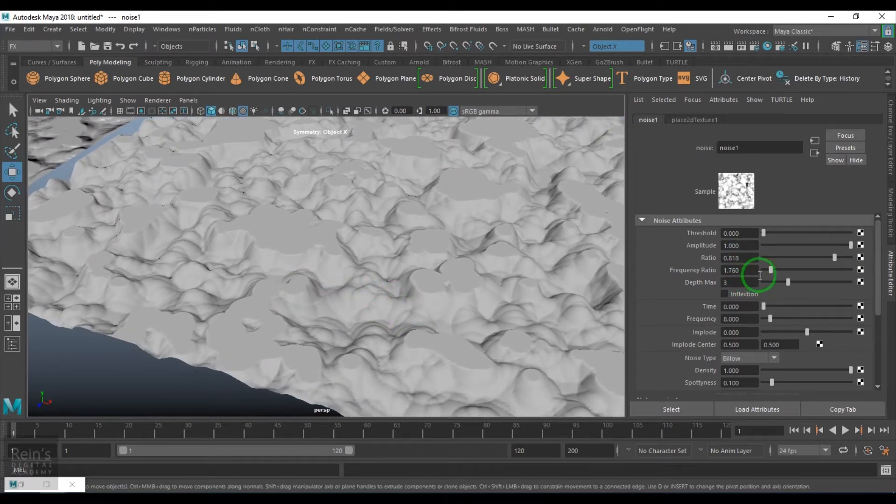
drag(769, 270, 763, 271)
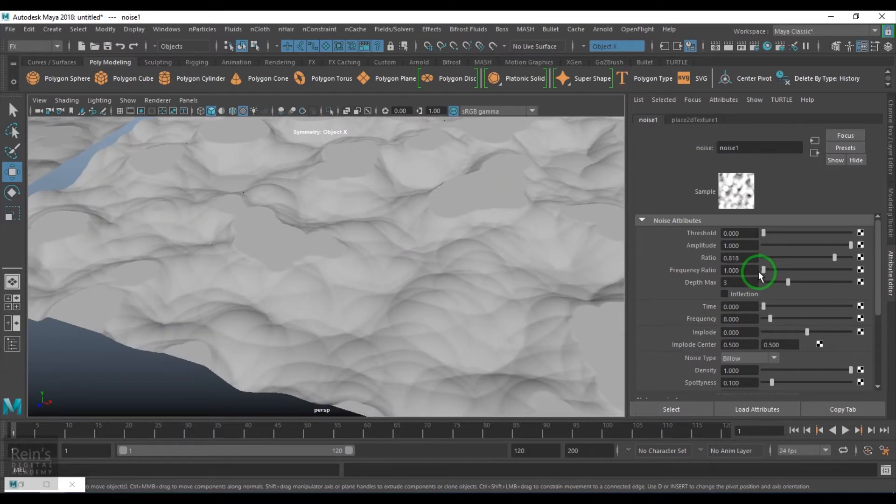
mouse_move(764, 271)
mouse_down()
mouse_move(776, 272)
mouse_move(761, 273)
mouse_up()
drag(823, 259, 867, 273)
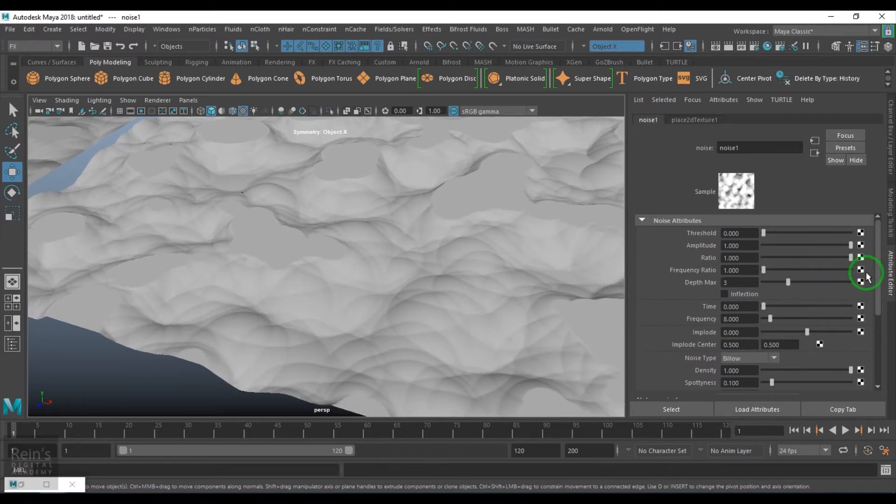
Set the noise's frequency ratio to about 3.045 and depth max to 2, and enable inflection.
drag(764, 271, 770, 271)
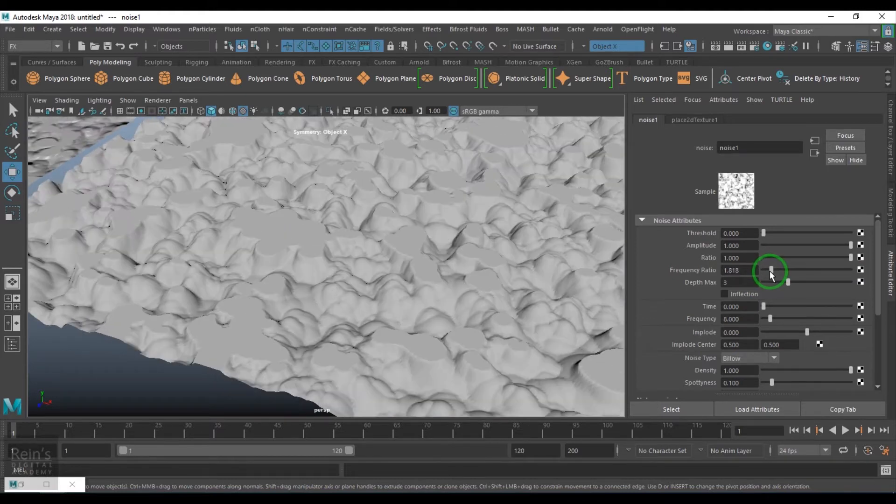
mouse_move(839, 261)
mouse_down()
mouse_move(801, 266)
mouse_move(854, 270)
mouse_up()
drag(789, 285, 764, 290)
click(723, 279)
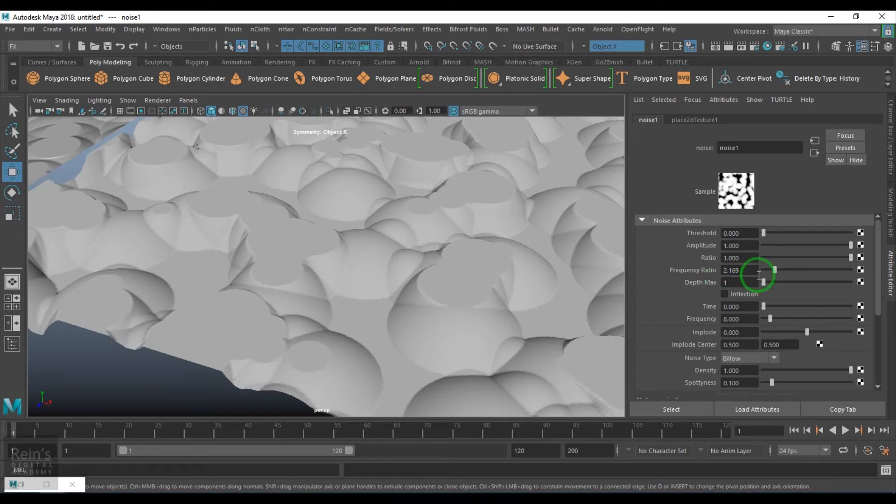
drag(764, 284, 784, 269)
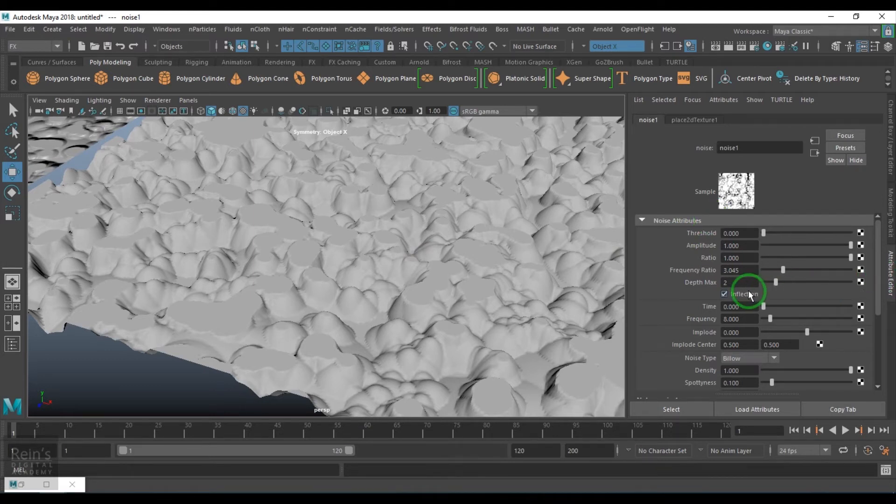
Change the noise type from Billow to Perlin Noise.
alt+drag(375, 260, 478, 281)
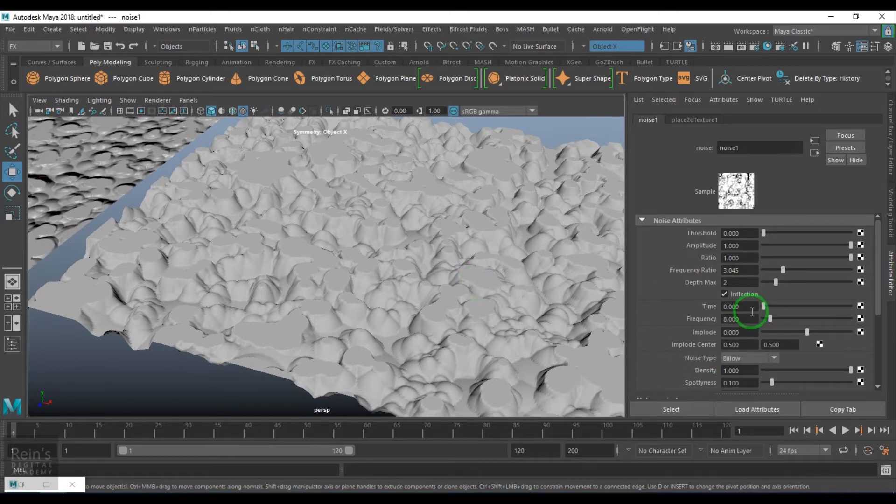
click(759, 358)
click(755, 370)
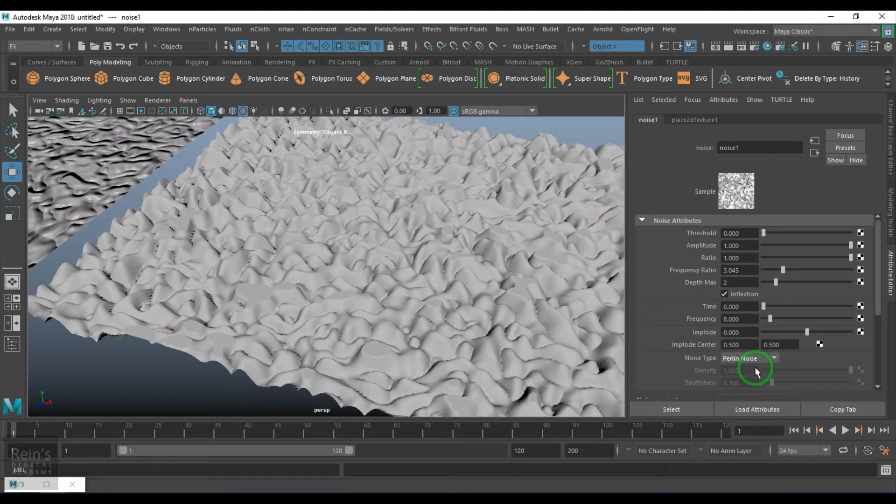
Disable inflection and set the noise's frequency ratio to about 5.617 and amplitude to about 0.260.
click(756, 292)
click(756, 292)
click(756, 293)
drag(784, 270, 808, 270)
drag(851, 246, 787, 247)
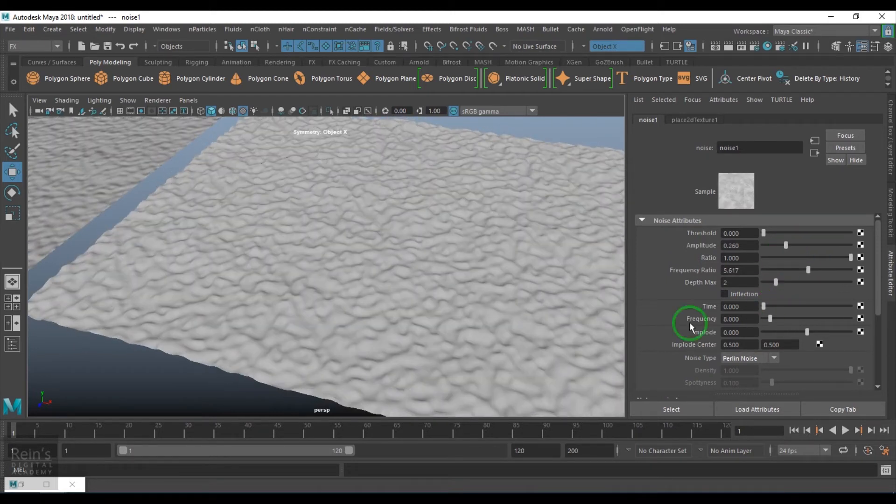
Enable inflection on the Perlin noise and inspect the surface detail up close.
click(747, 294)
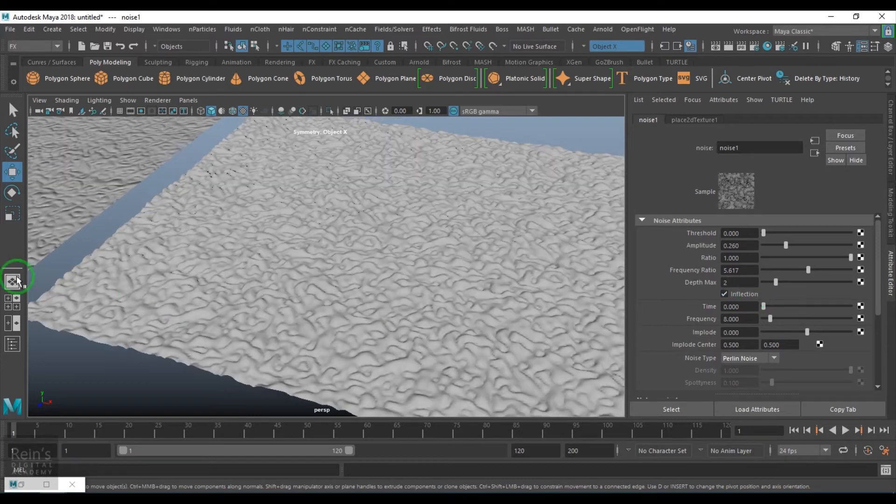
scroll(469, 357, down, 3)
scroll(469, 357, up, 6)
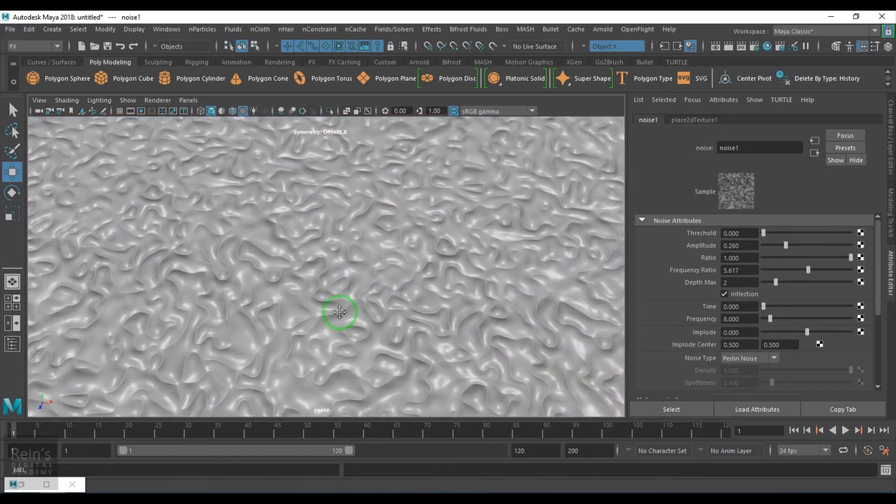
alt+middle_drag(350, 353, 332, 320)
alt+right_drag(332, 320, 377, 308)
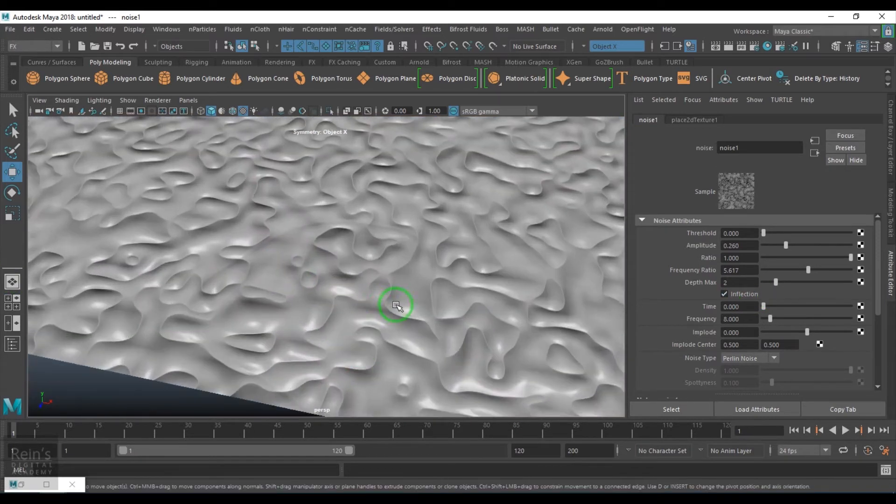
Toggle inflection off and on repeatedly to compare its effect, and view the bump-mapped plane beside the height field.
click(742, 295)
click(743, 296)
click(743, 297)
click(743, 296)
click(743, 296)
click(742, 296)
alt+right_drag(580, 330, 213, 267)
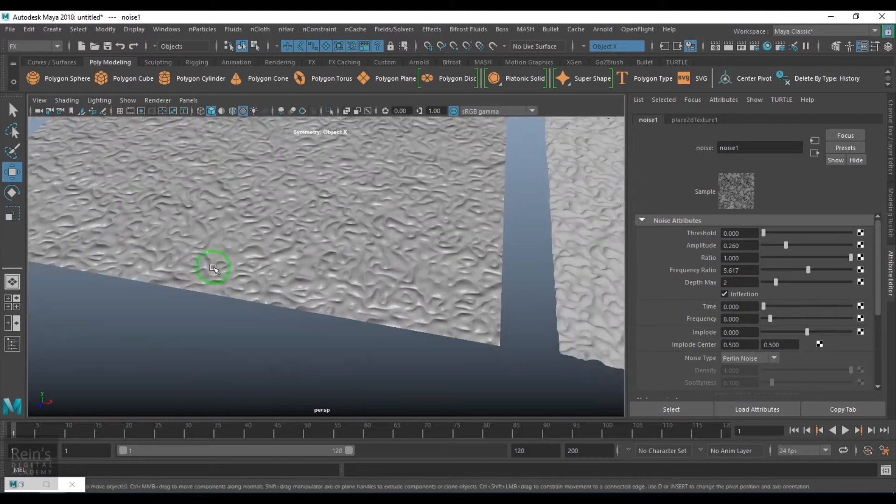
alt+drag(213, 268, 380, 316)
Try a noise time of about 0.351, reset it to 0, and drive the Time attribute with the expression =time.
drag(770, 306, 793, 332)
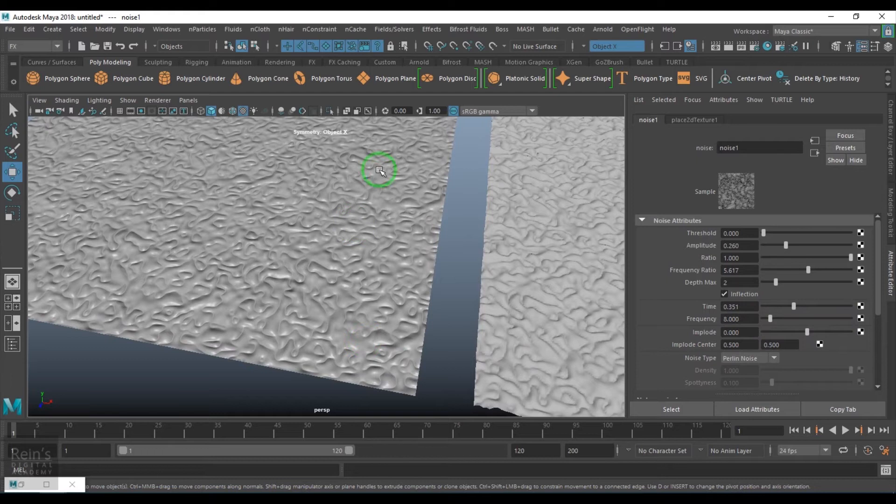
drag(793, 311, 629, 298)
click(721, 307)
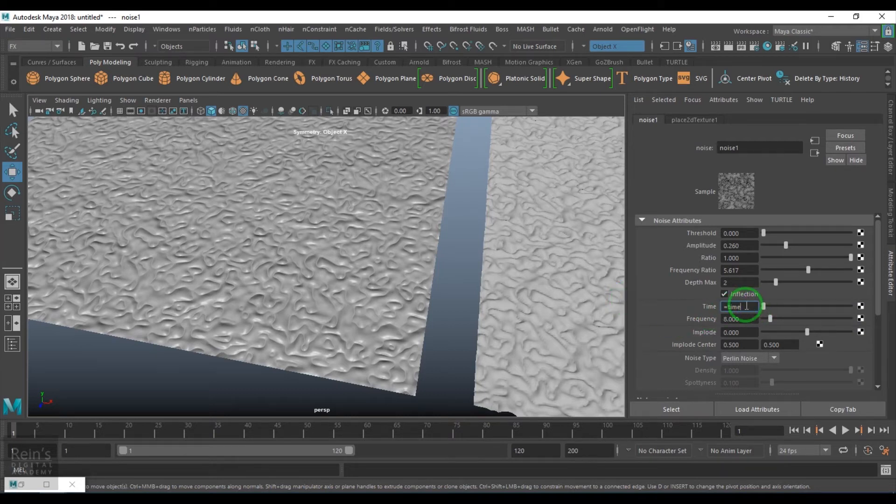
key(Return)
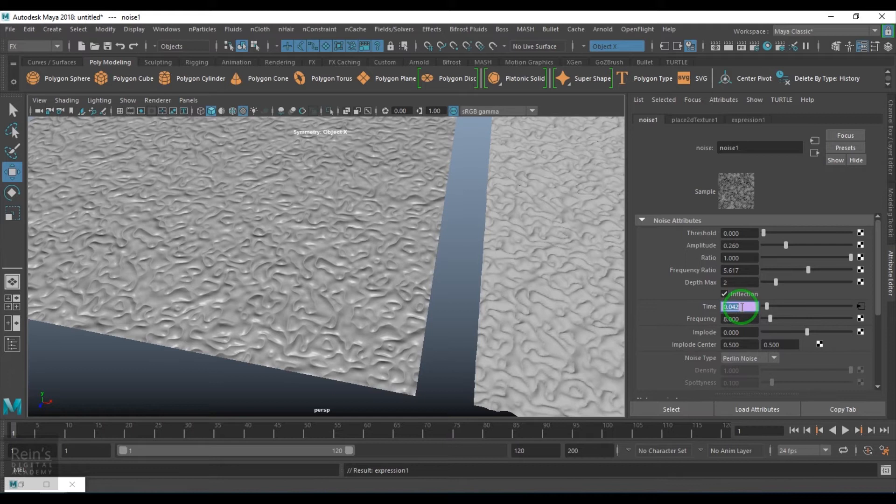
Play the animation and examine the moving noise on both the bump-mapped plane and the height field.
alt+drag(536, 340, 456, 325)
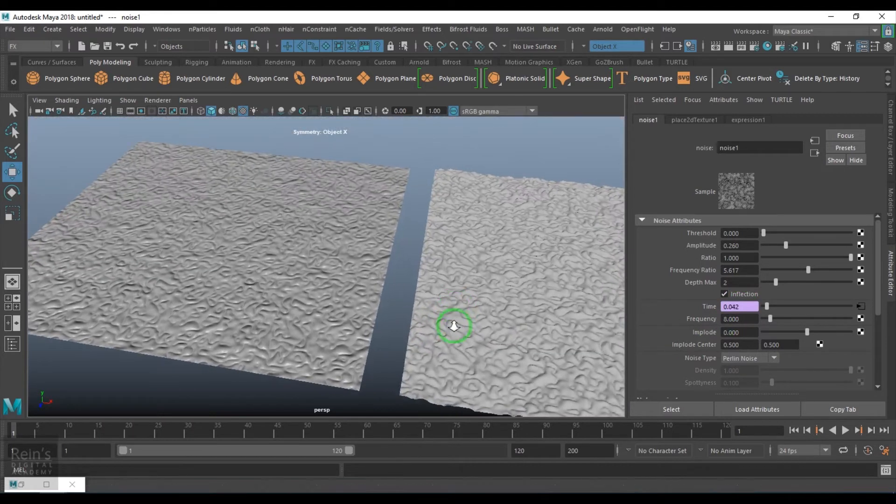
click(845, 430)
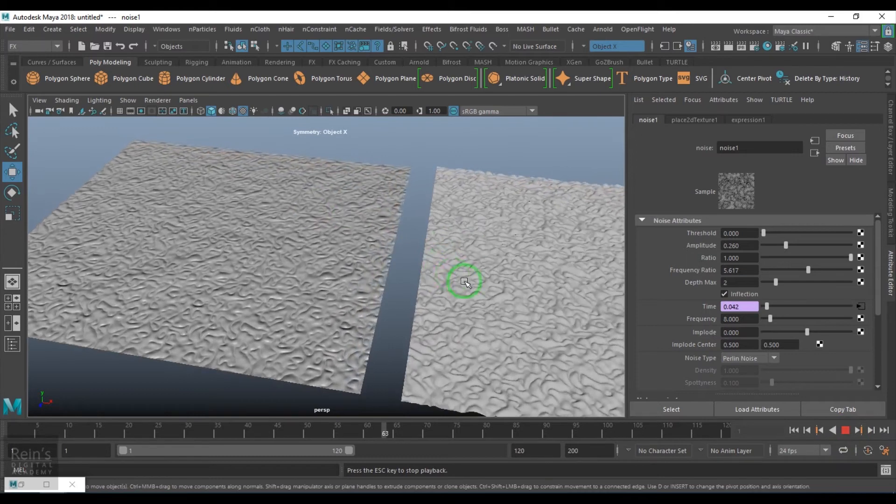
alt+middle_drag(459, 294, 229, 203)
alt+right_drag(228, 203, 307, 258)
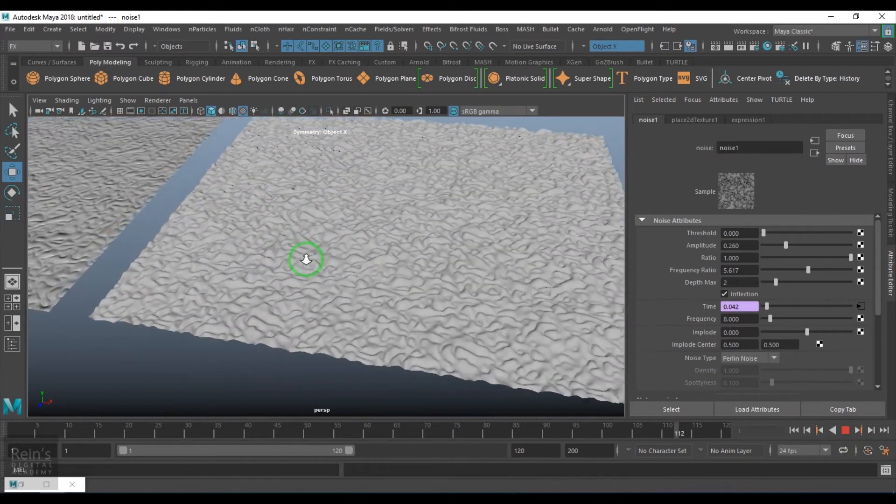
alt+middle_drag(388, 280, 364, 298)
Disable inflection during playback and set the noise's ratio to about 0.955 and frequency ratio to about 3.630.
click(727, 294)
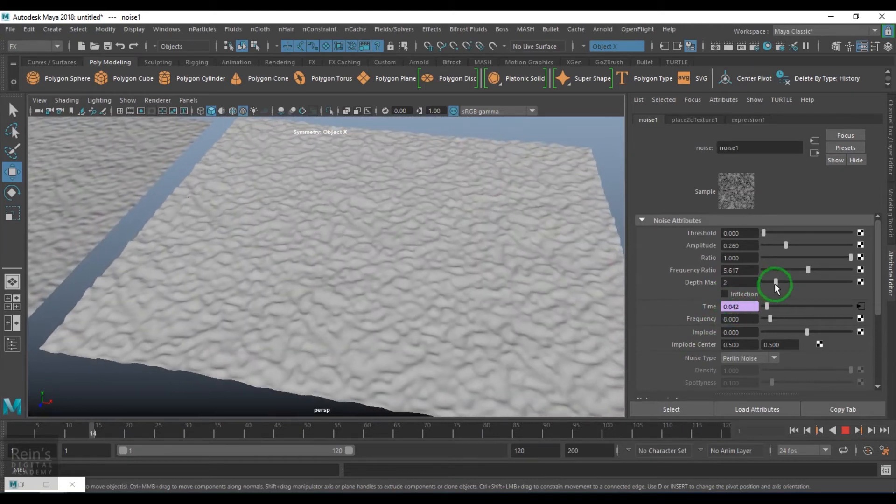
click(796, 256)
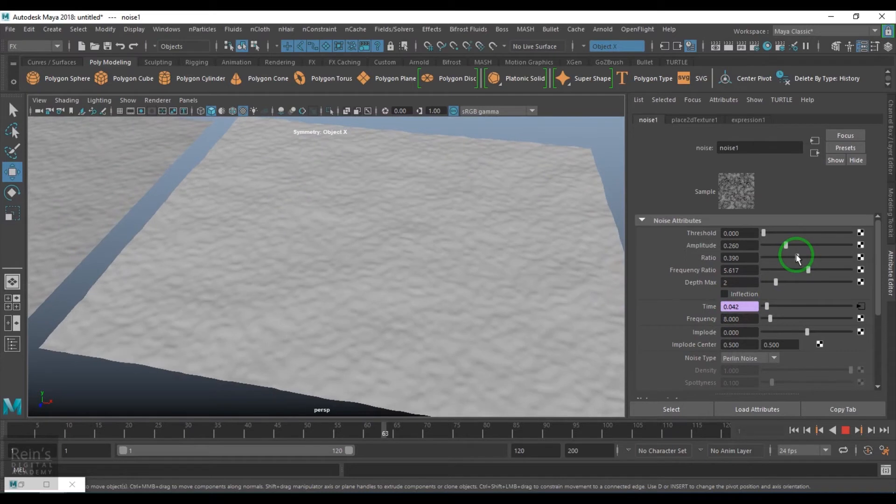
click(804, 271)
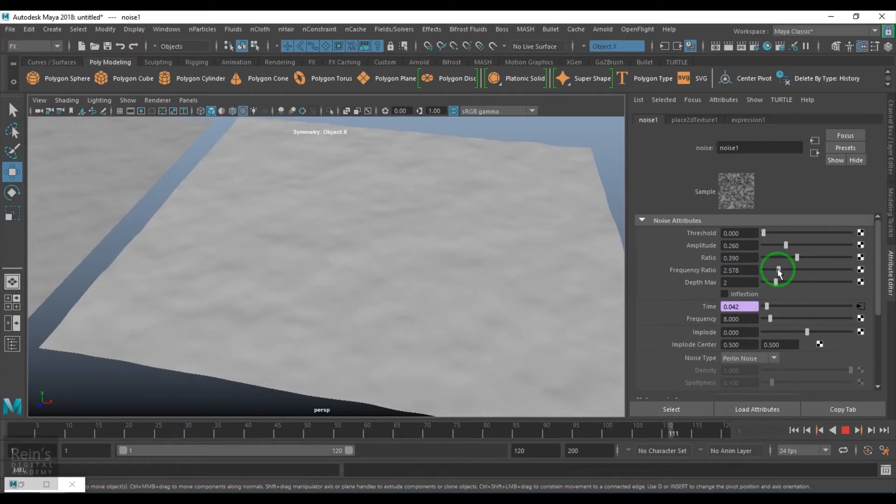
click(827, 257)
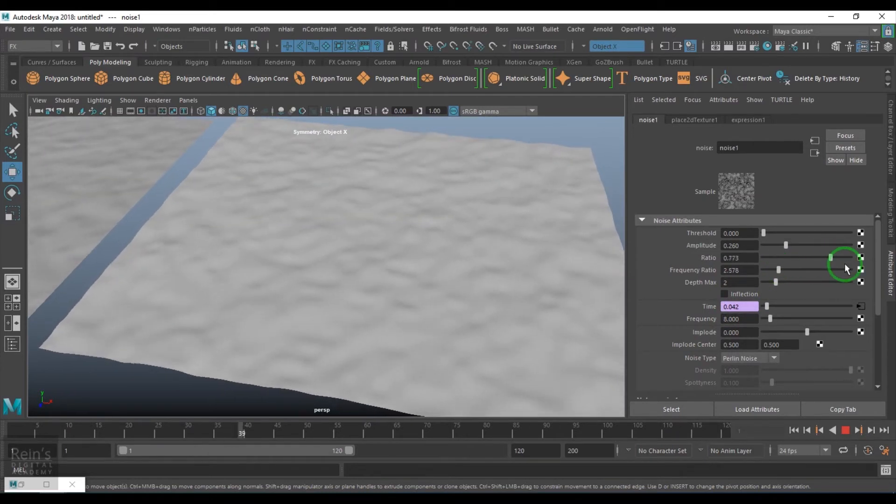
click(846, 258)
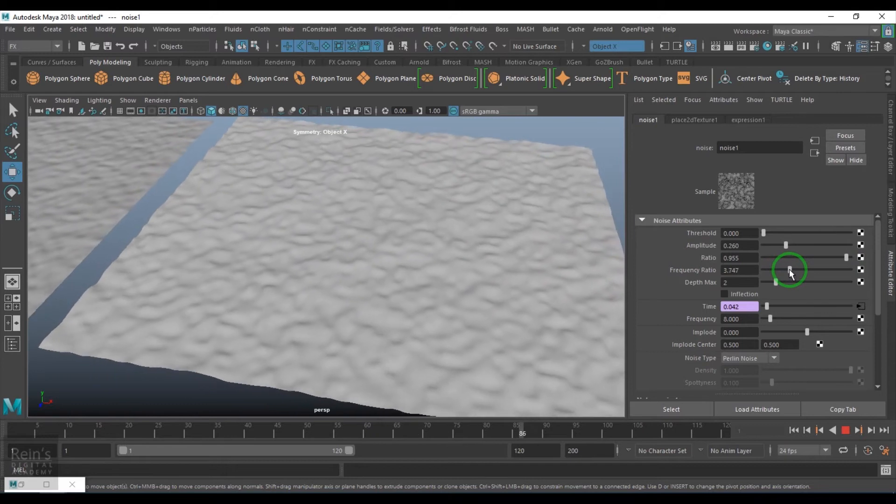
click(789, 270)
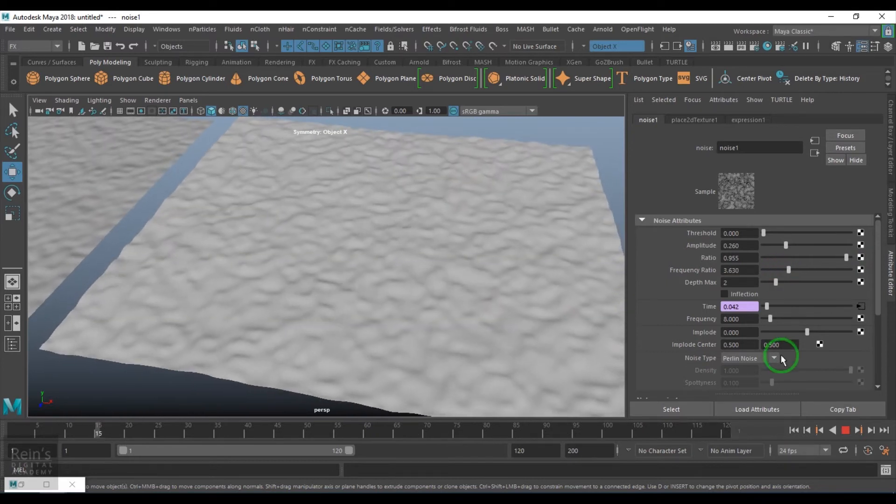
Set the noise's frequency to about 13.636 and amplitude to about 0.396 while the animation plays.
click(772, 319)
click(767, 319)
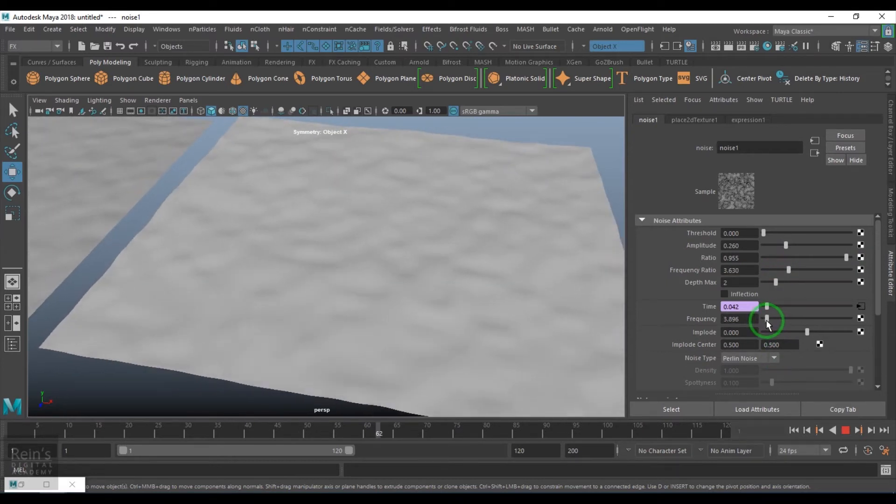
drag(767, 322, 773, 320)
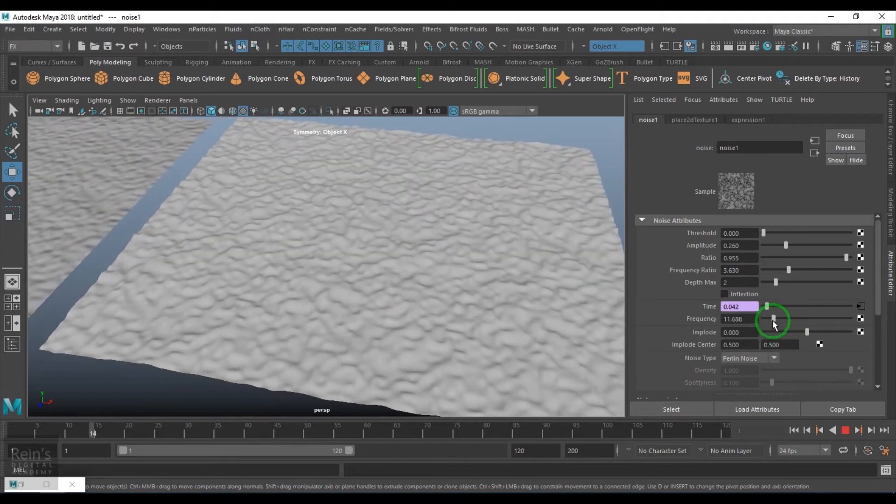
click(769, 321)
drag(767, 322, 775, 327)
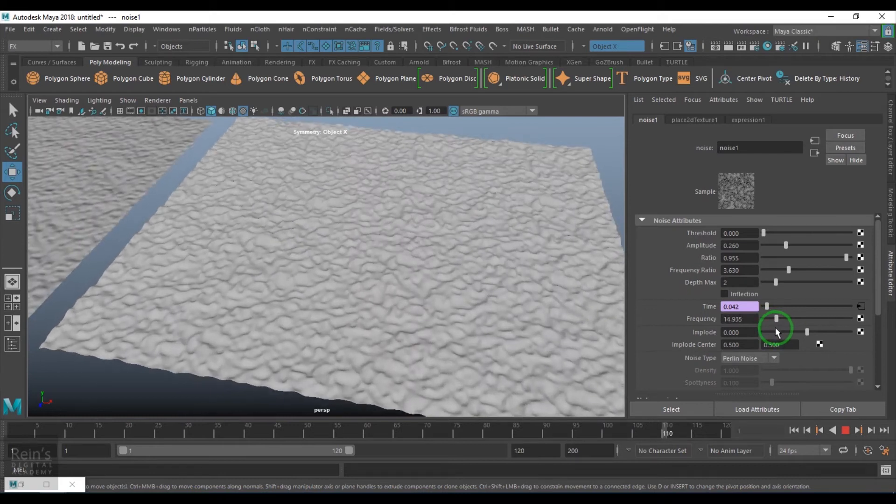
drag(779, 245, 799, 243)
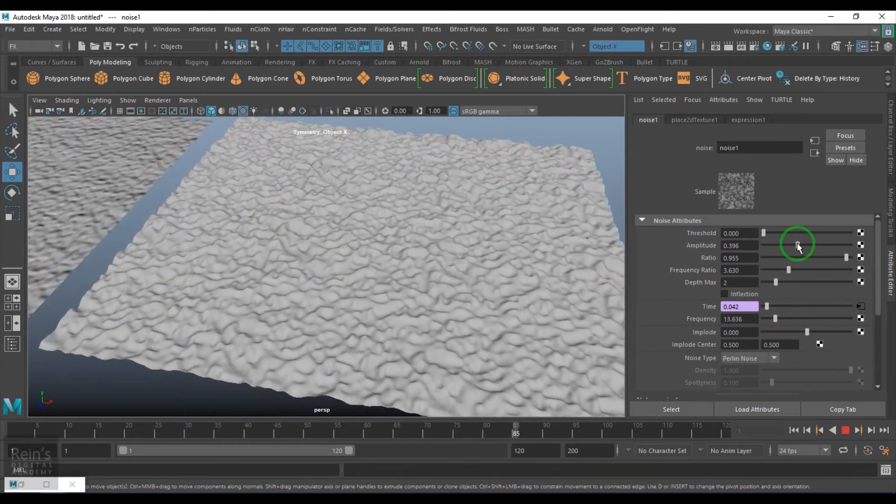
Stop the playback and try an implode of about 0.701 on the noise, viewing both surfaces from above.
click(845, 430)
drag(809, 332, 837, 333)
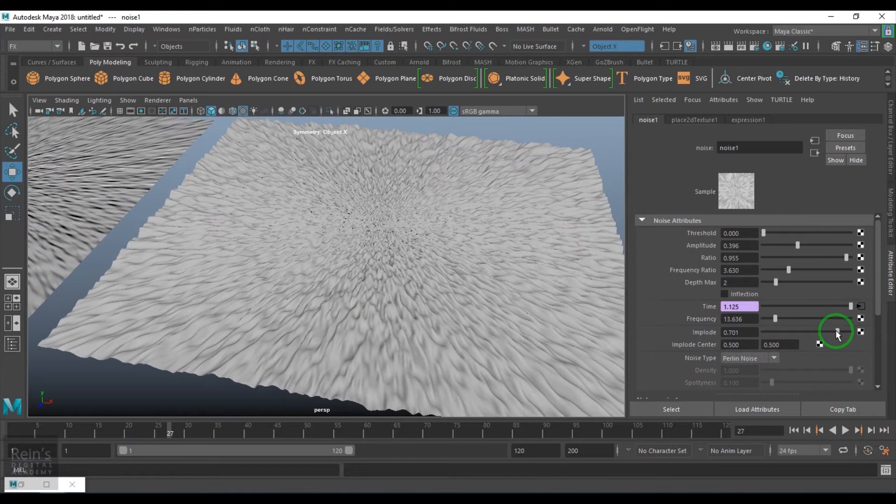
alt+drag(583, 317, 512, 180)
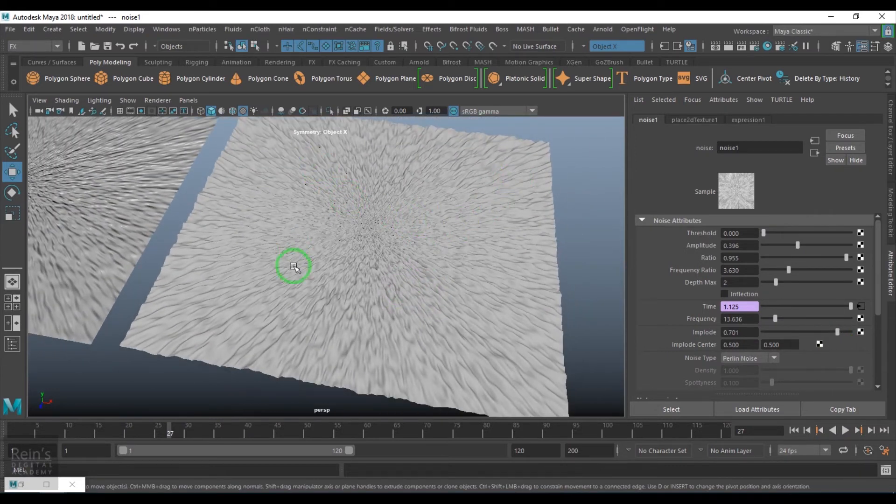
Try implode values of about -0.961 and 0.740 on the noise while the animation plays.
drag(836, 331, 766, 332)
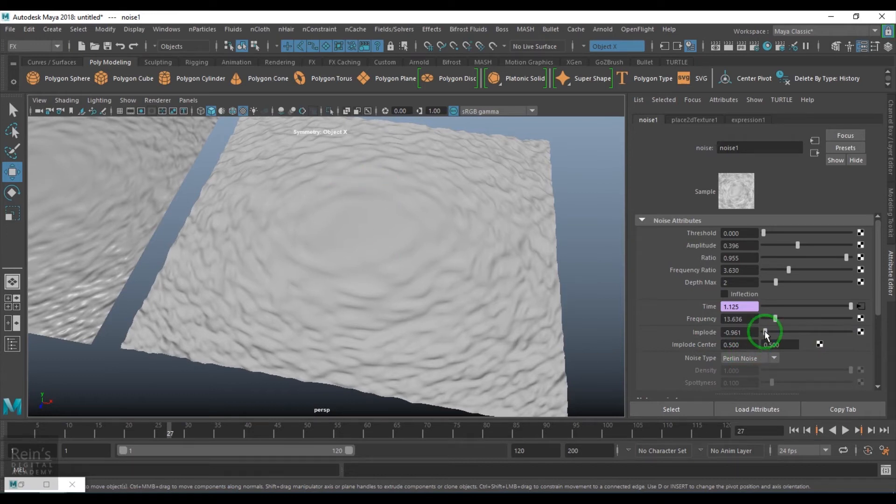
click(847, 430)
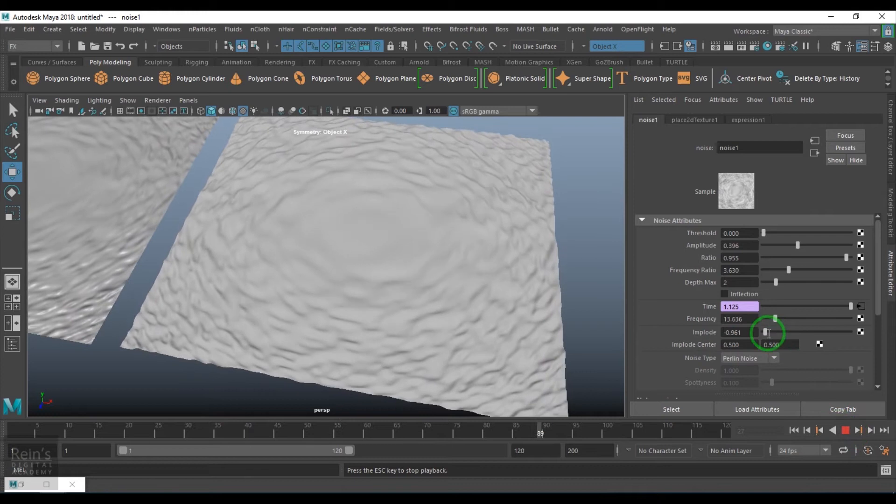
drag(767, 332, 803, 334)
click(739, 332)
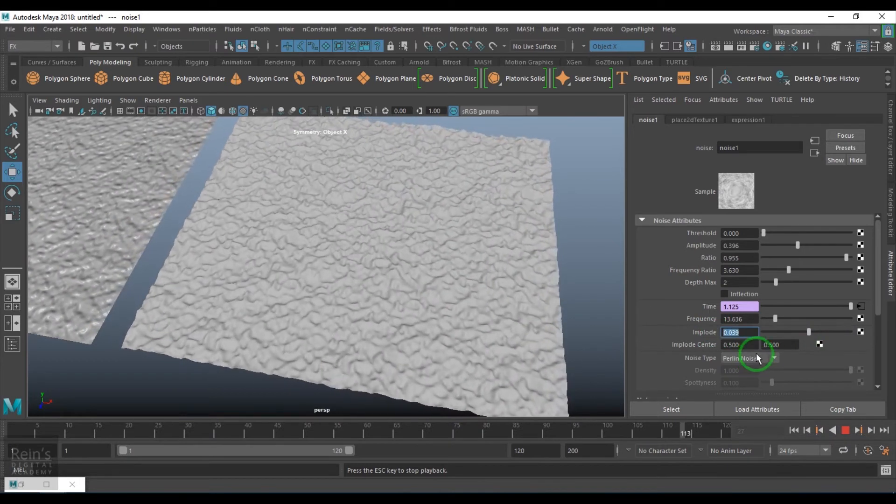
drag(815, 335, 838, 330)
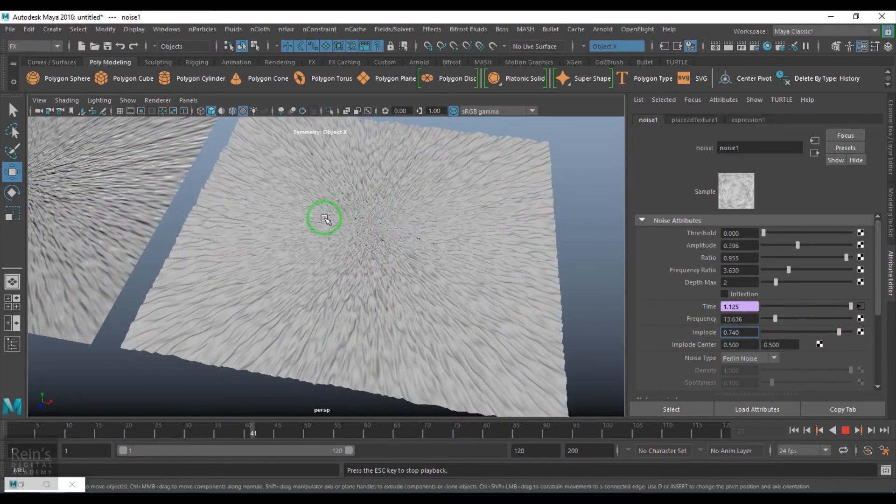
Try a first implode center coordinate of about 0.840 and return it to 0.5.
ctrl+drag(735, 346, 761, 344)
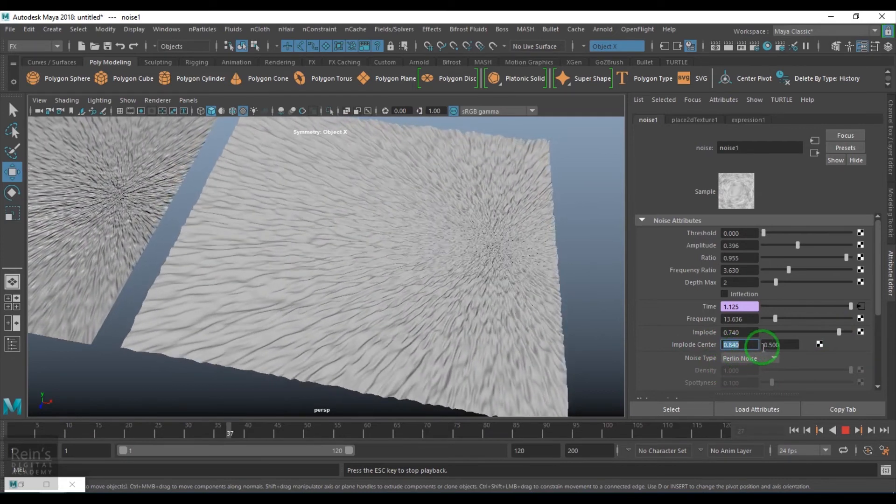
drag(777, 345, 696, 344)
text(0.5)
key(Return)
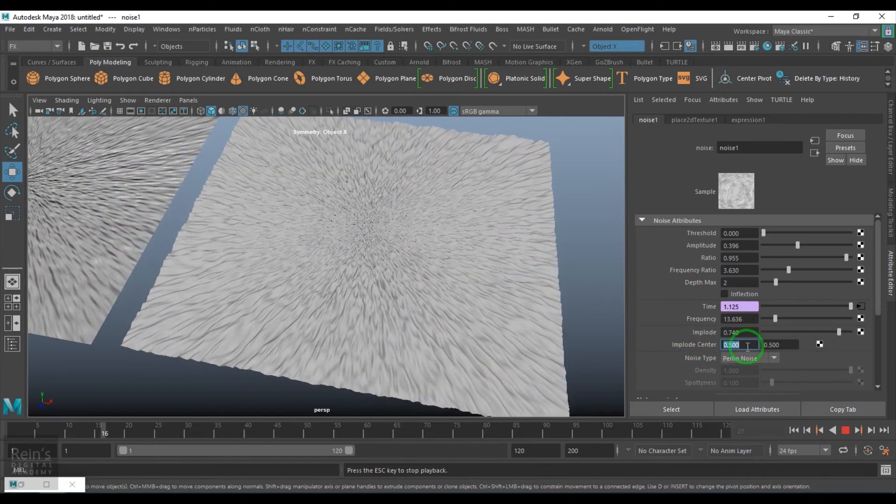
Try a second implode center coordinate of about 0.900, return it to 0.5, and test shifting the first coordinate.
ctrl+drag(788, 347, 822, 349)
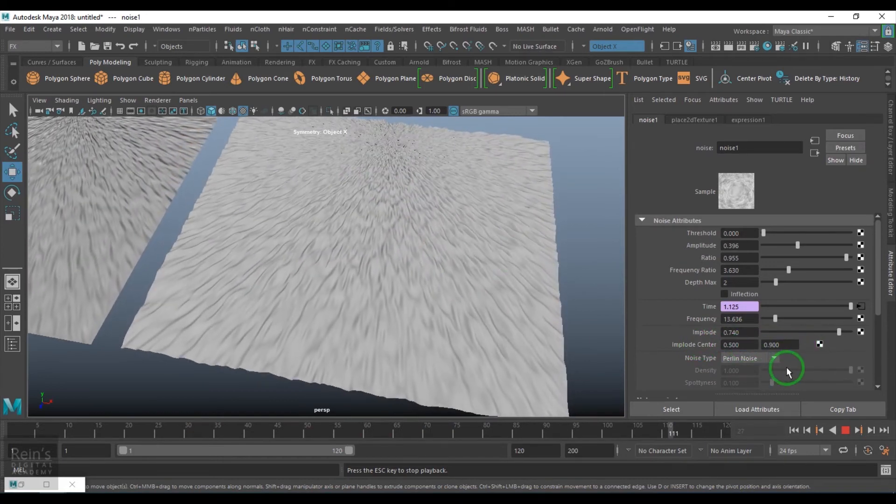
drag(798, 346, 726, 349)
text(0.5)
key(Return)
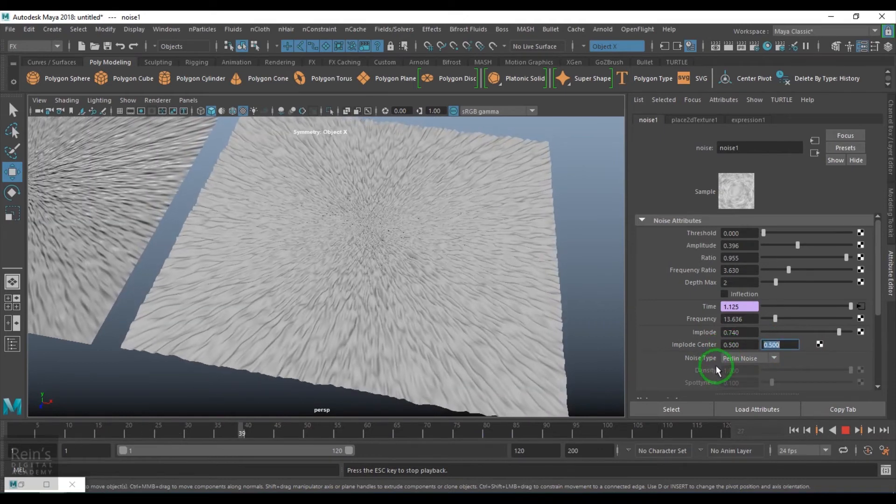
ctrl+drag(746, 344, 708, 344)
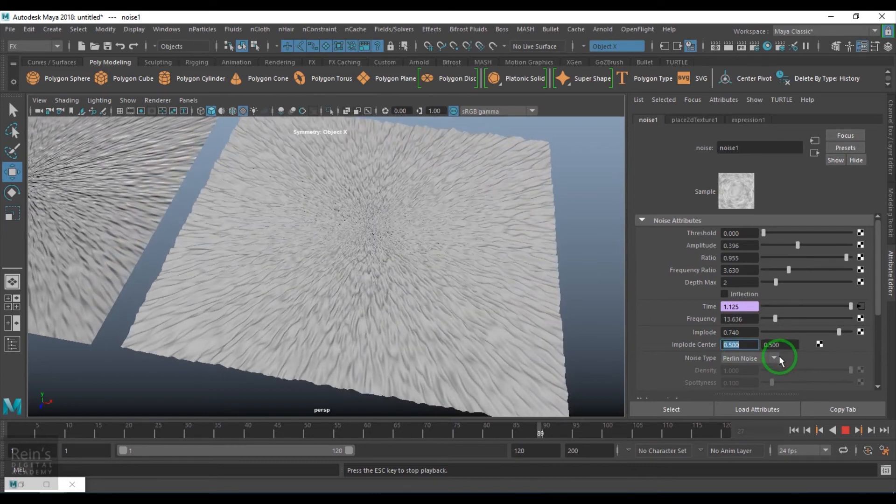
Reset the noise's implode to 0 and change the noise type to Billow, framing the bump-mapped plane.
click(740, 332)
text(0)
key(Return)
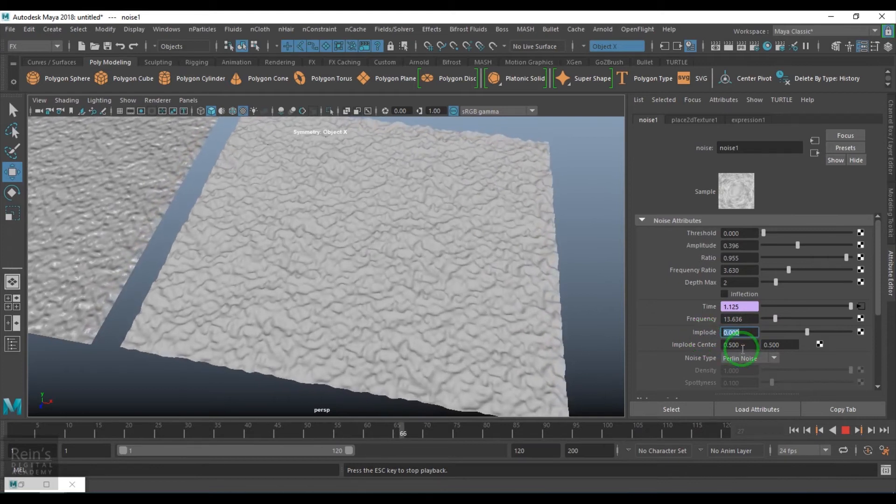
click(747, 358)
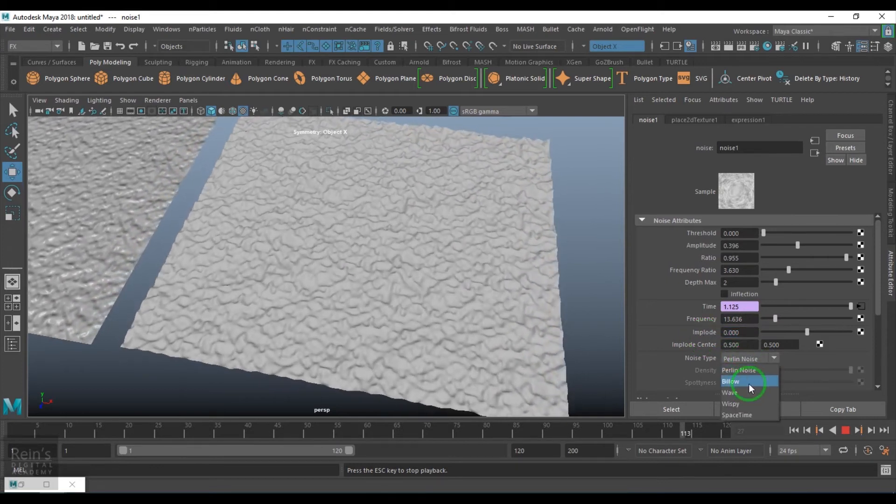
click(747, 382)
alt+drag(227, 304, 684, 326)
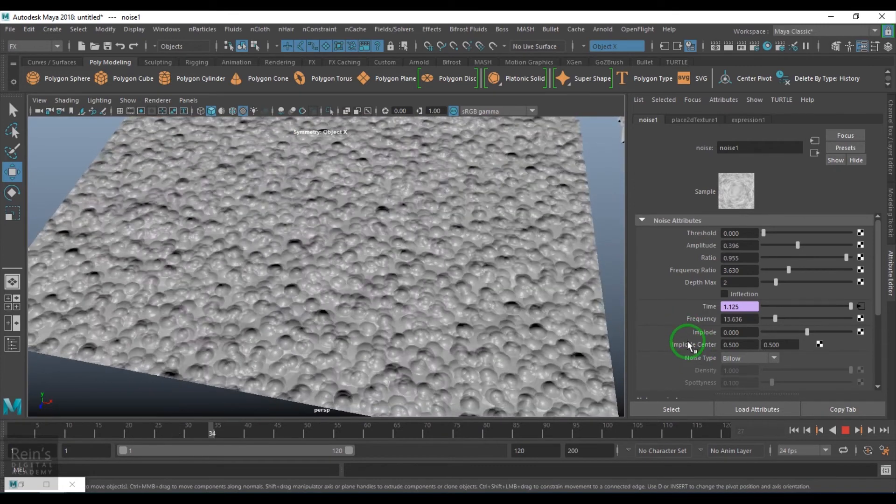
Keep Billow as the noise type and stop the playback.
scroll(687, 340, down, 3)
click(751, 291)
click(758, 309)
click(841, 430)
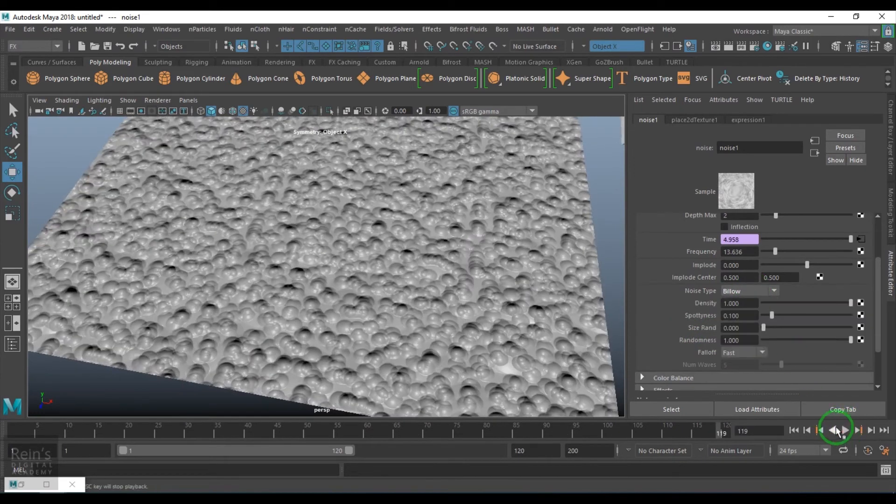
Switch the noise type to Perlin Noise and back to Billow to compare their available settings.
click(752, 291)
click(760, 303)
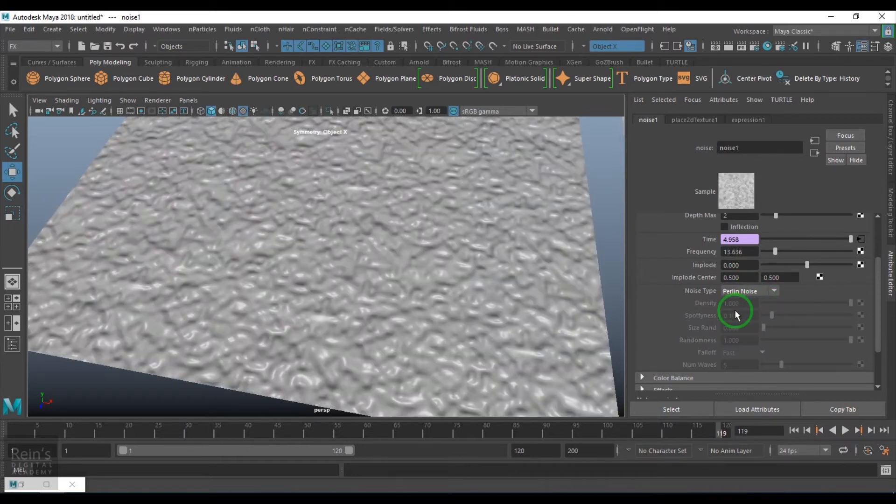
click(747, 290)
click(749, 313)
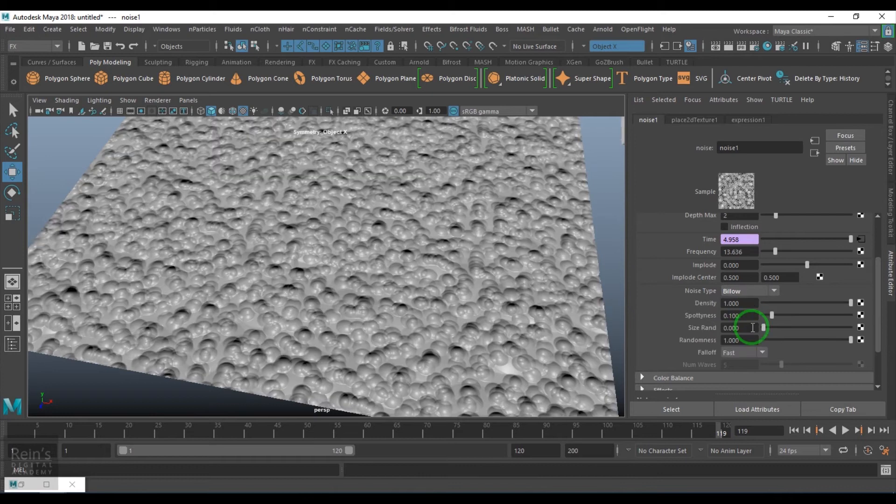
Lower the billow noise's density to about 0.149 and look closely at the separate bumps.
drag(816, 301, 775, 309)
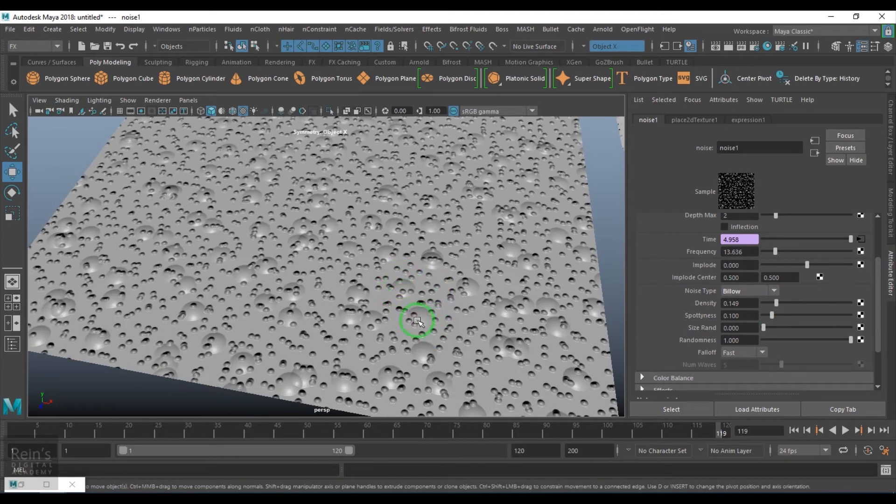
scroll(425, 316, up, 5)
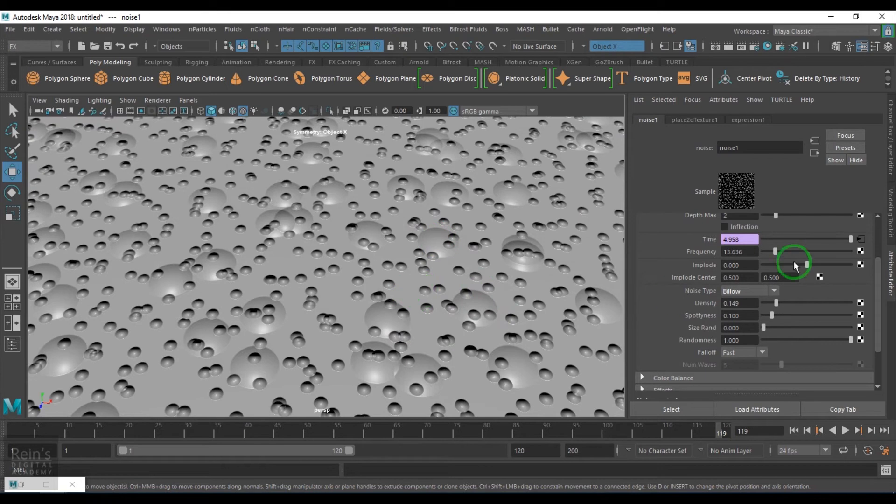
Try frequency ratios of 1.000, about 3.571 and about 1.058 on the billow noise.
scroll(768, 274, up, 3)
drag(789, 270, 761, 276)
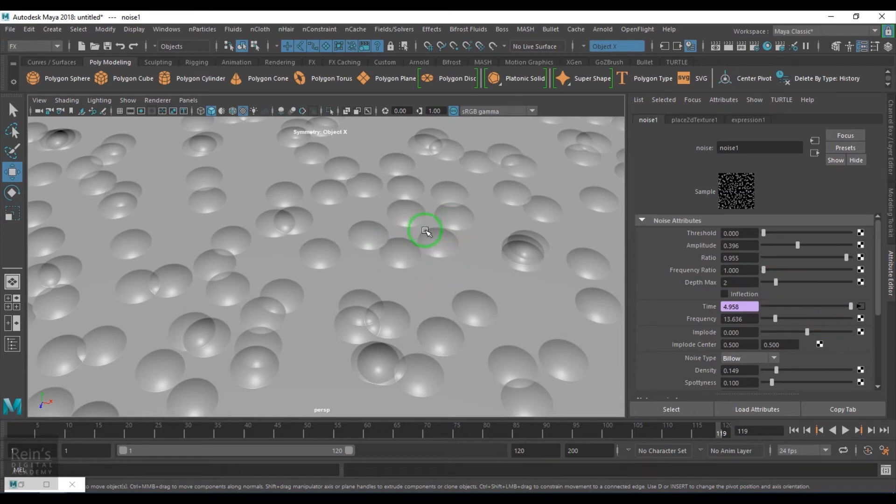
drag(765, 270, 788, 273)
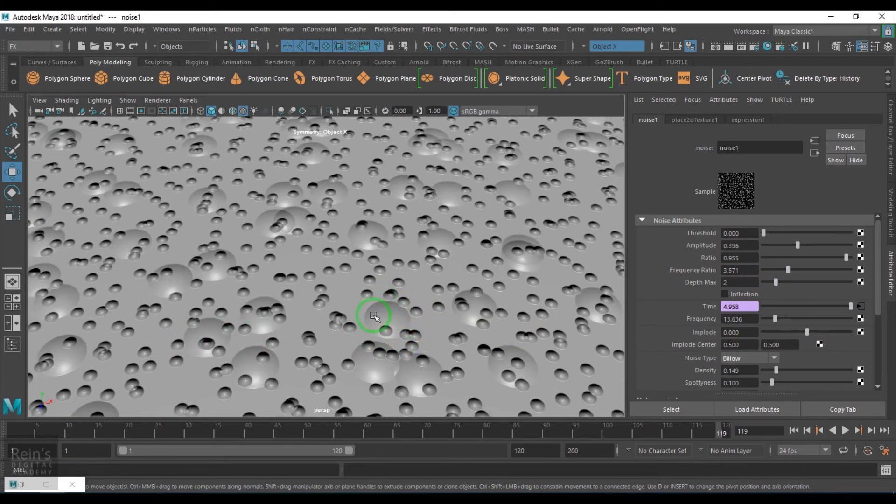
drag(784, 270, 764, 270)
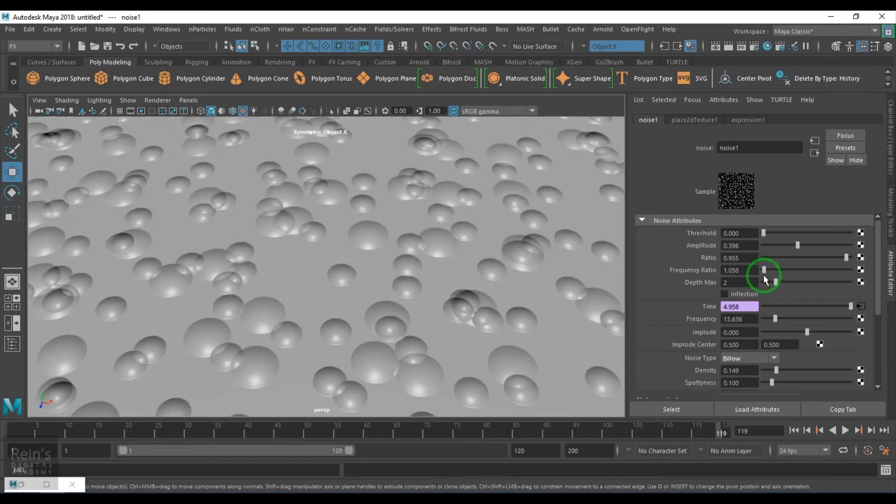
Set the billow noise's ratio to about 0.883 and its frequency ratio to about 1.351.
mouse_move(830, 256)
mouse_down()
mouse_move(761, 259)
mouse_move(861, 256)
mouse_move(752, 255)
mouse_move(860, 251)
mouse_move(751, 245)
mouse_move(868, 247)
mouse_move(740, 260)
mouse_move(841, 255)
mouse_up()
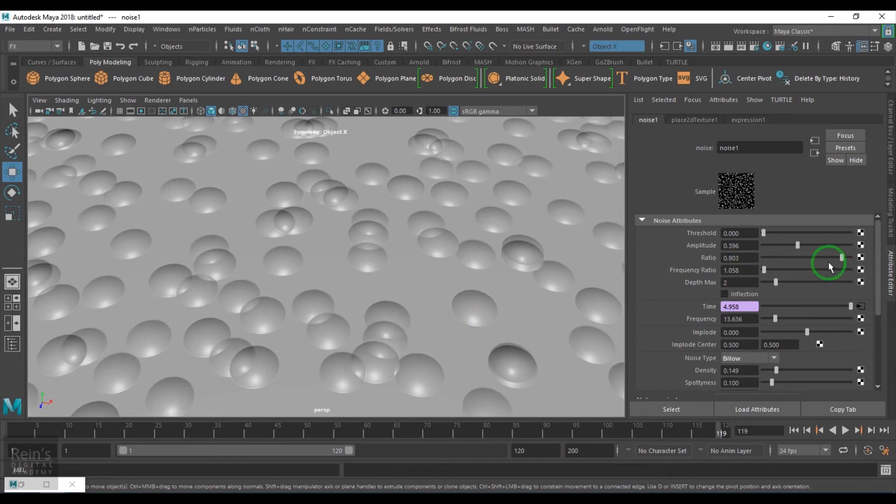
mouse_move(855, 257)
mouse_down()
mouse_move(764, 261)
mouse_move(864, 256)
mouse_move(710, 262)
mouse_move(853, 256)
mouse_move(804, 264)
mouse_move(821, 282)
mouse_move(864, 281)
mouse_move(841, 260)
mouse_up()
drag(765, 270, 767, 271)
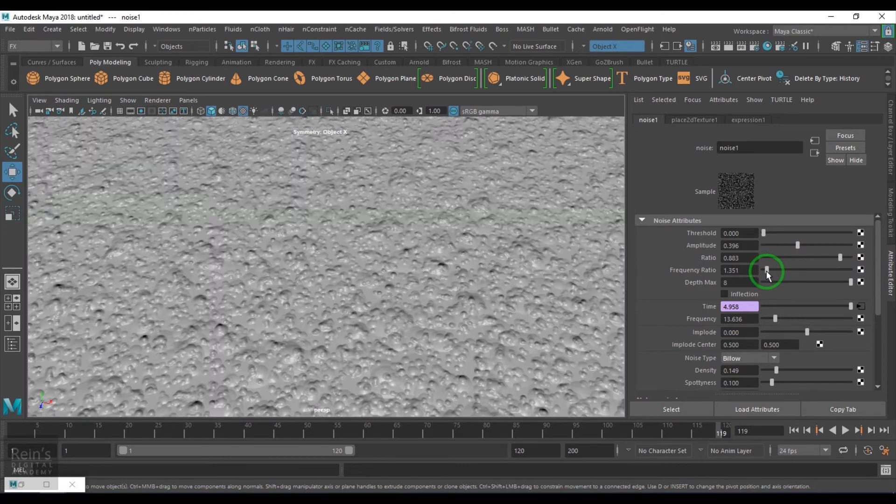
Reduce the noise's depth max to 3 and raise its spottyness to 1.000.
mouse_move(859, 285)
mouse_down()
mouse_move(762, 292)
mouse_move(849, 290)
mouse_up()
scroll(774, 363, down, 3)
drag(772, 315, 811, 318)
scroll(762, 316, up, 3)
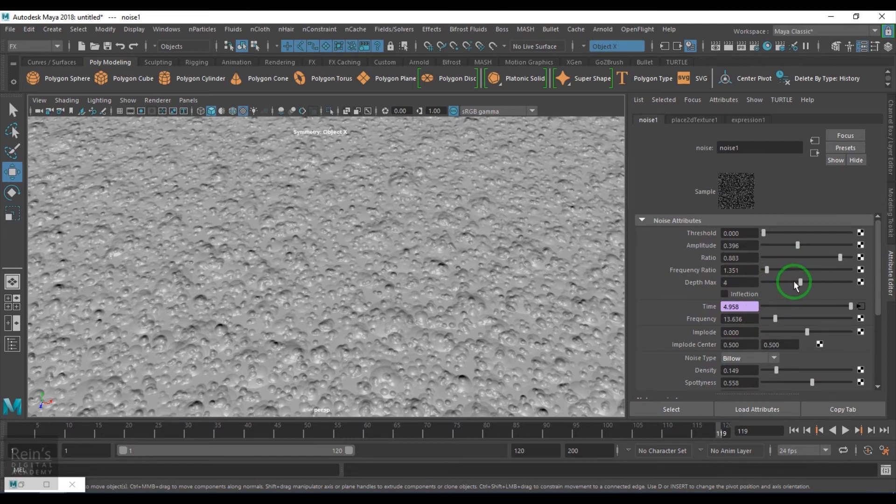
drag(795, 283, 789, 282)
scroll(769, 328, down, 3)
drag(809, 321, 864, 316)
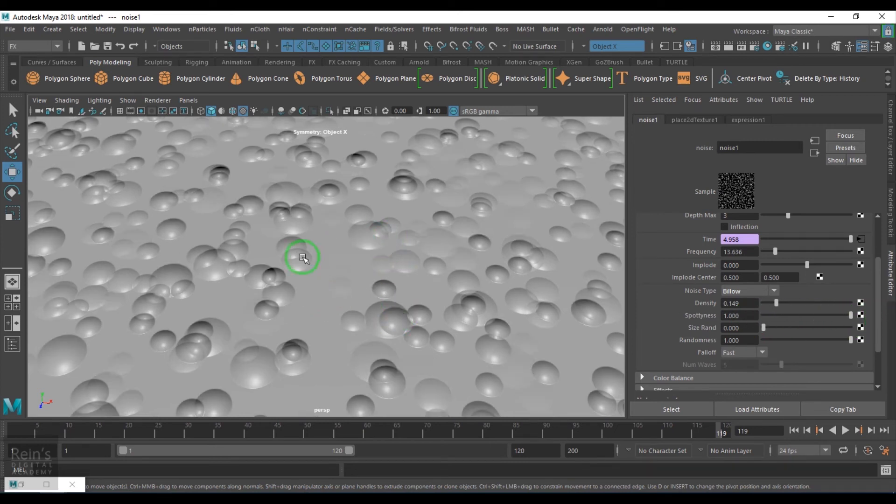
Set the spottyness to 0, and test a size rand of 1.000 before returning it to 0.
mouse_move(841, 315)
mouse_down()
mouse_move(756, 320)
mouse_move(849, 315)
mouse_move(726, 320)
mouse_move(846, 307)
mouse_up()
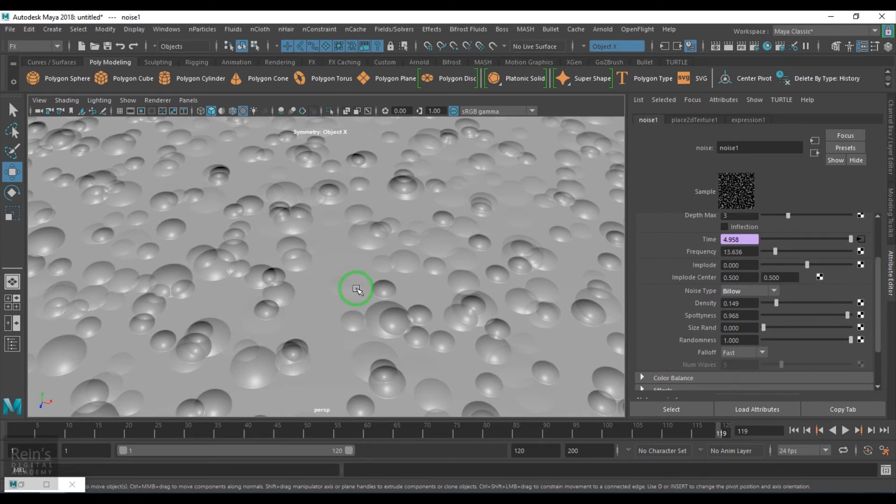
drag(834, 314, 852, 325)
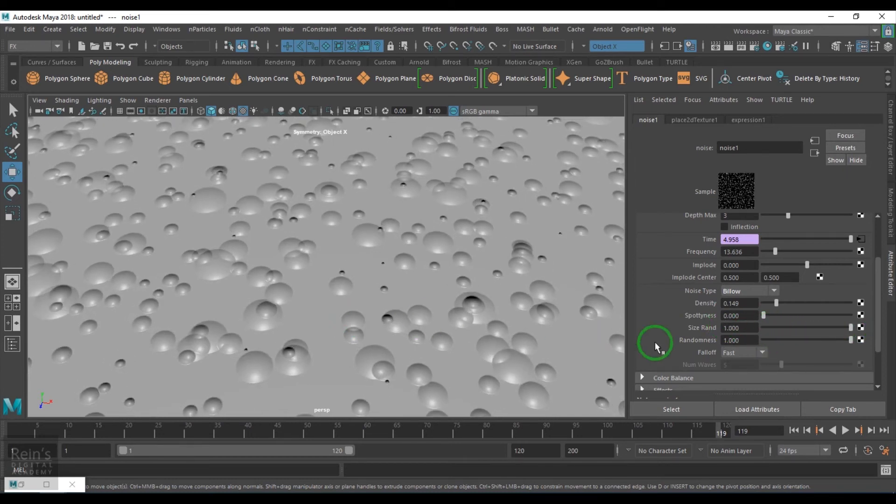
drag(832, 330, 748, 327)
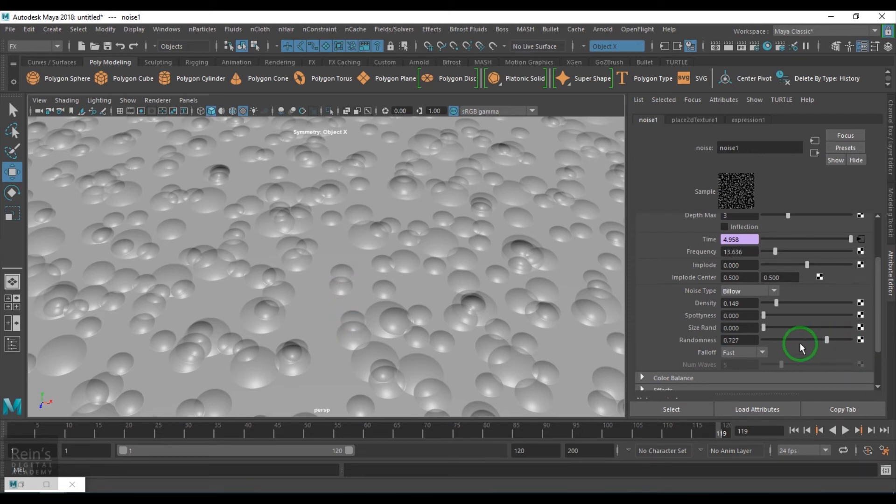
Lower the randomness to 0, examine the bump pattern across the plane, and restore the randomness to 1.000.
drag(800, 343, 752, 346)
alt+drag(400, 350, 293, 356)
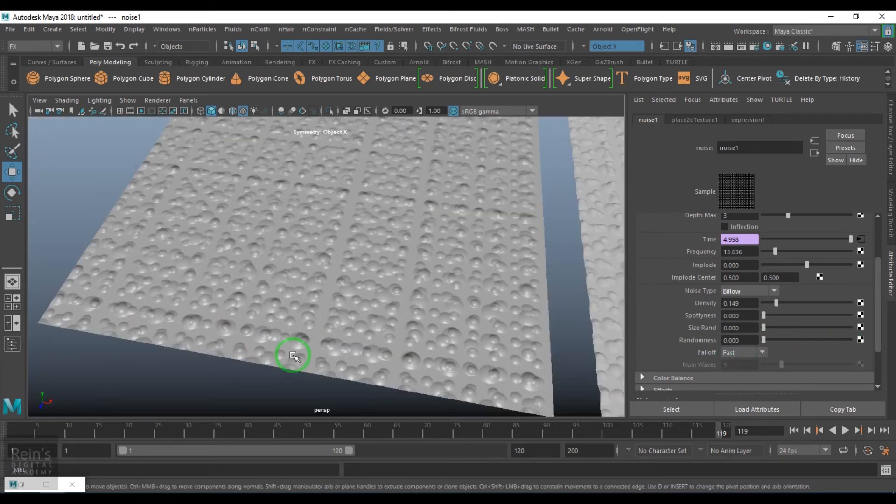
scroll(291, 356, down, 5)
scroll(294, 356, up, 10)
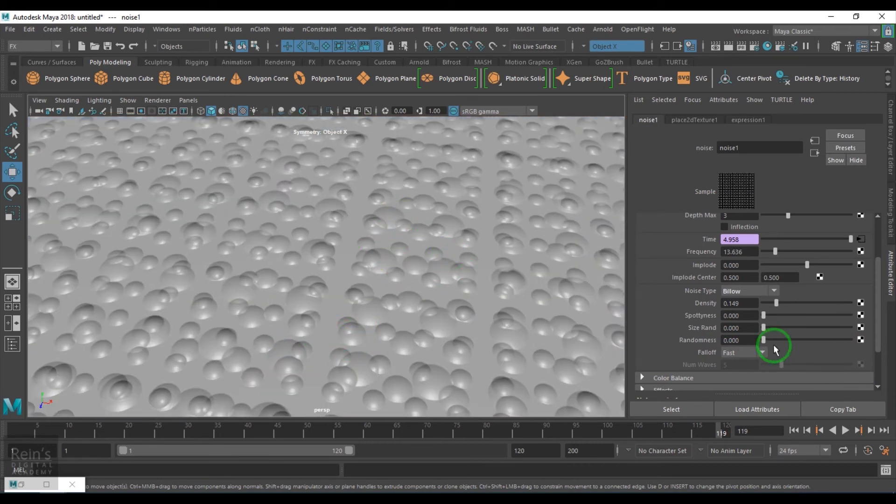
drag(767, 339, 864, 343)
Compare the Linear, Smooth and Fast falloffs on the billow bumps up close.
click(744, 355)
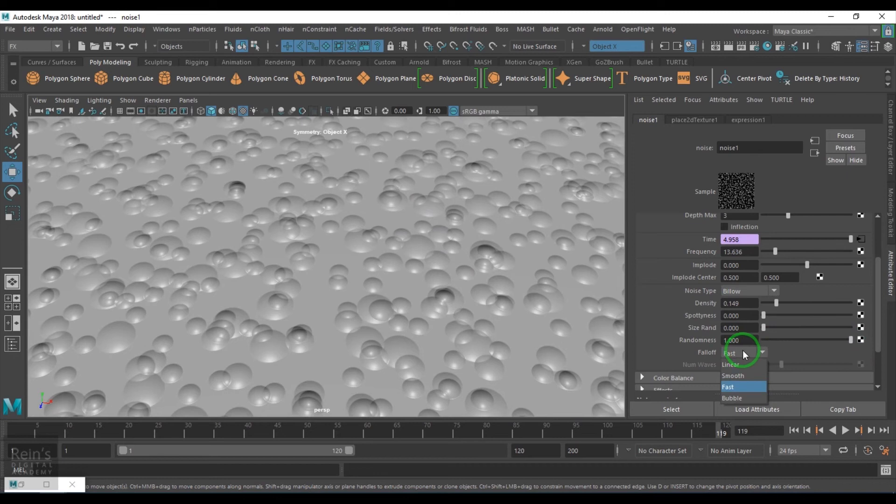
click(732, 364)
scroll(343, 256, up, 5)
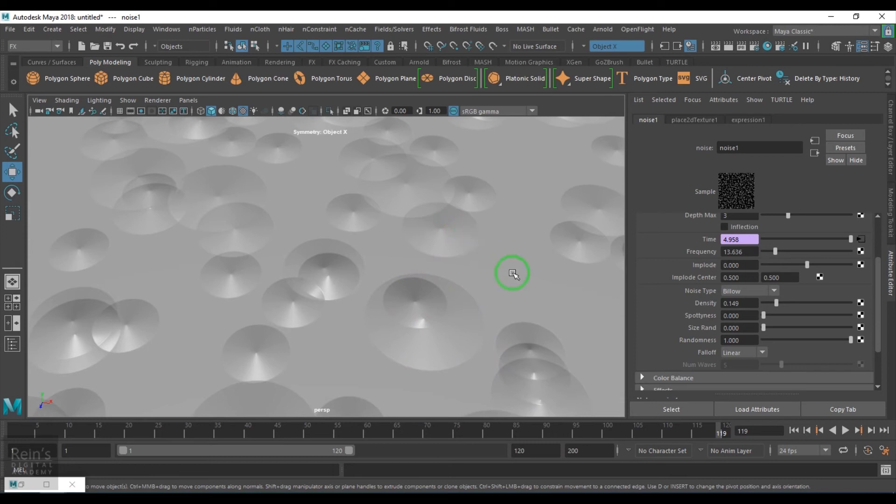
click(739, 354)
click(740, 379)
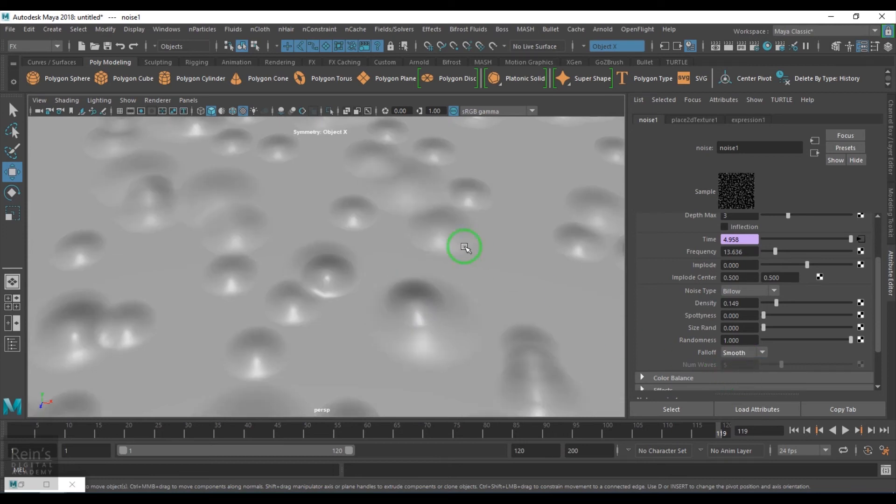
click(763, 352)
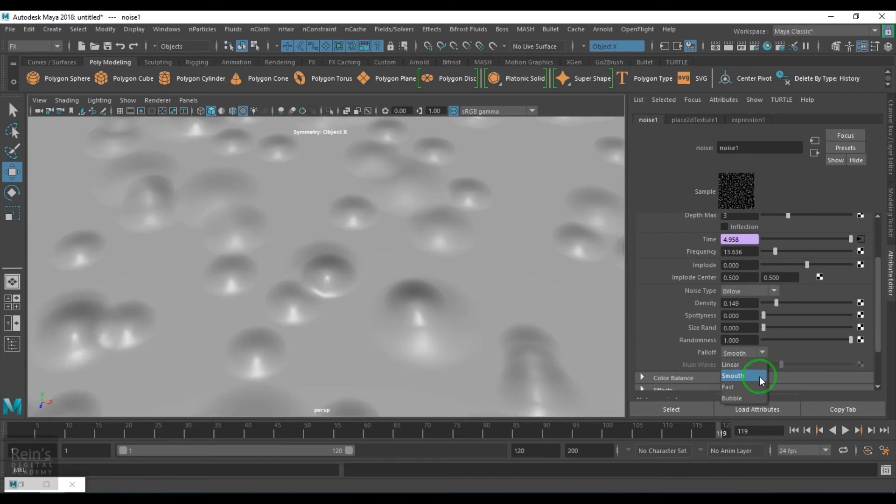
click(758, 387)
Set the billow noise's falloff to Bubble and view more of the plane.
click(762, 352)
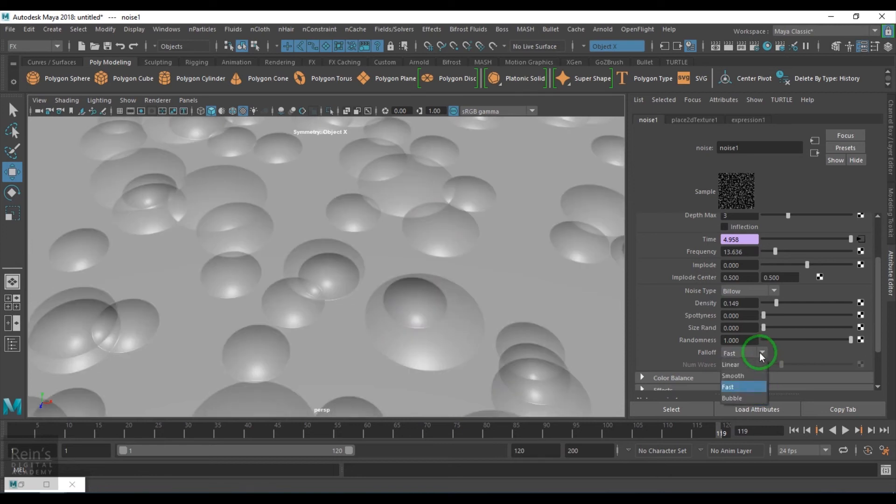
click(746, 397)
scroll(245, 236, down, 5)
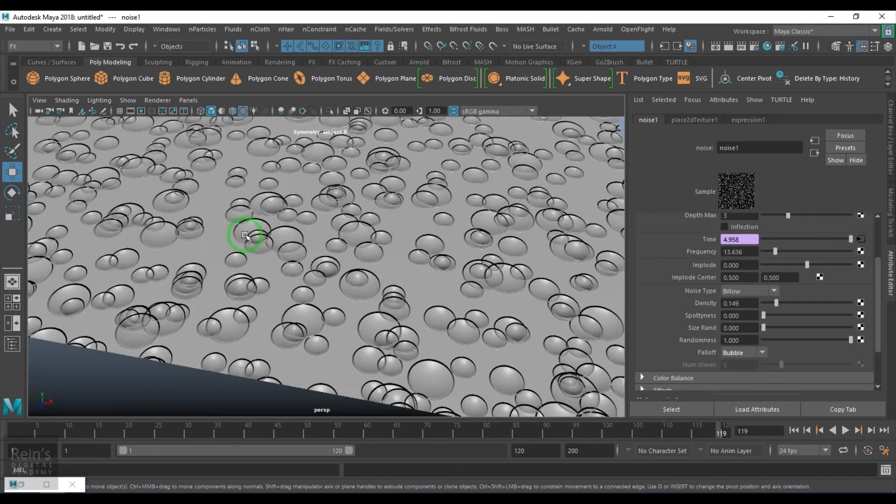
Inspect the Bubble bumps up close and set the billow noise's falloff to Fast.
scroll(245, 231, up, 5)
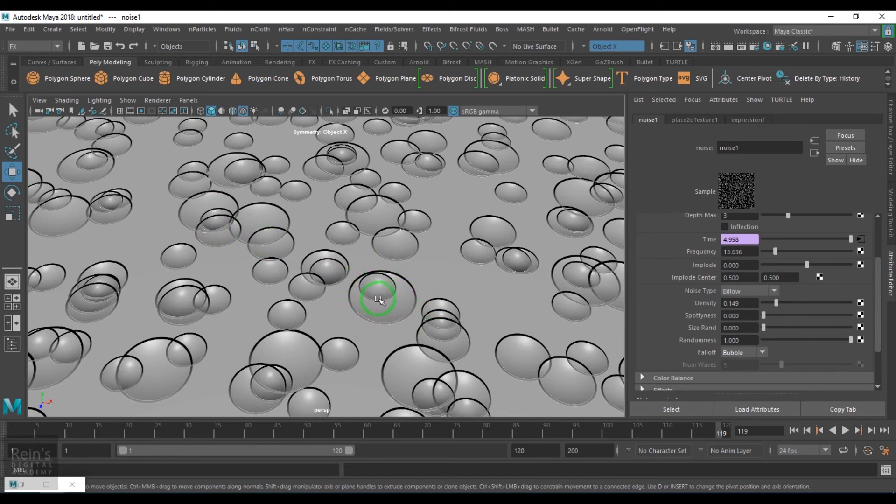
click(756, 353)
click(750, 387)
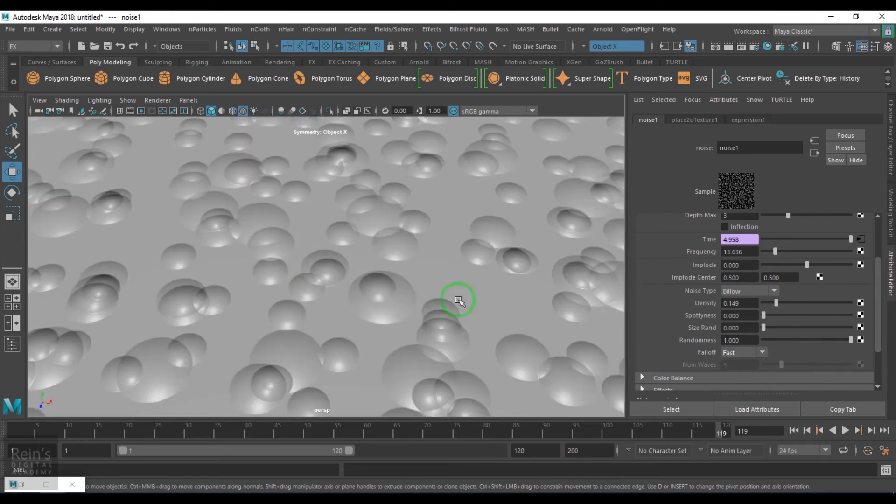
Try the Wave noise type and frame both the bump plane and the displaced plane.
scroll(786, 336, up, 3)
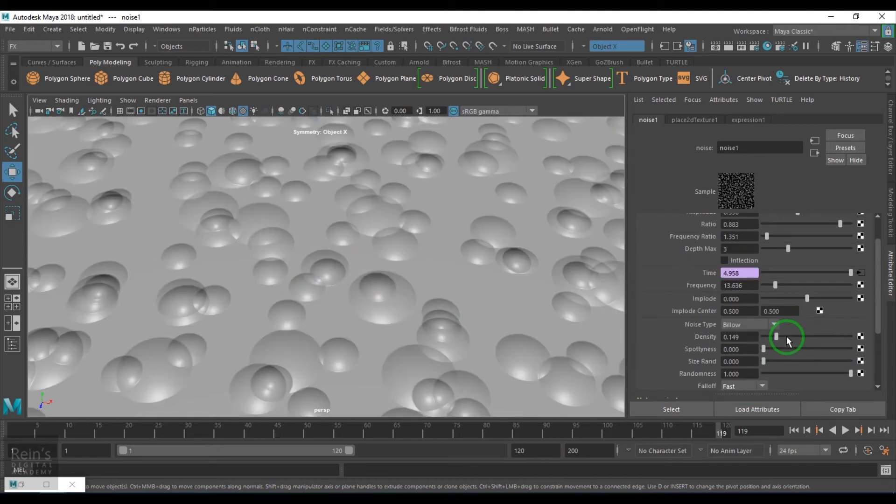
click(750, 357)
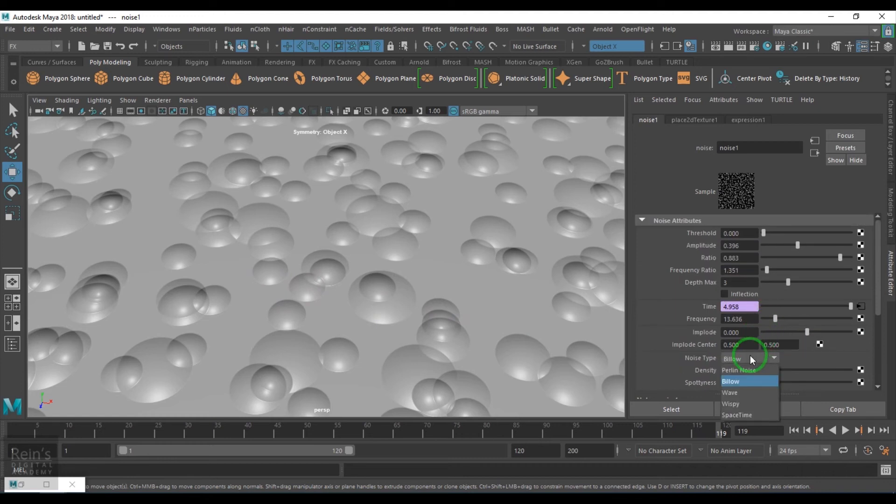
click(738, 394)
scroll(381, 298, down, 9)
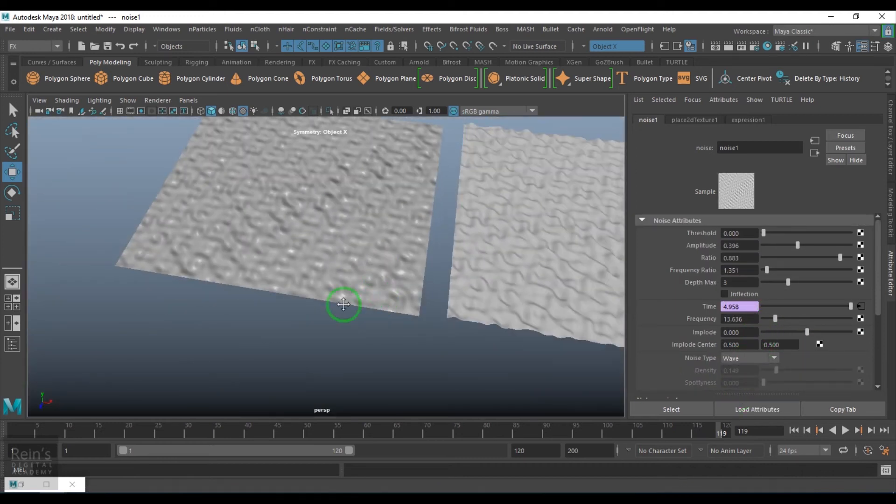
alt+middle_drag(344, 304, 210, 336)
alt+right_drag(366, 306, 389, 331)
Play the animation and lower the noise's Depth Max to 2, Ratio to 0.584 and Amplitude to 0.273.
click(844, 430)
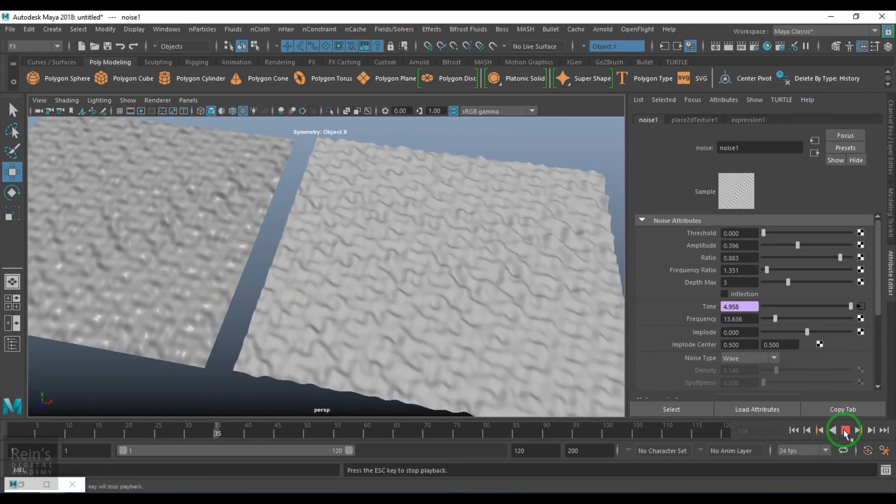
click(778, 282)
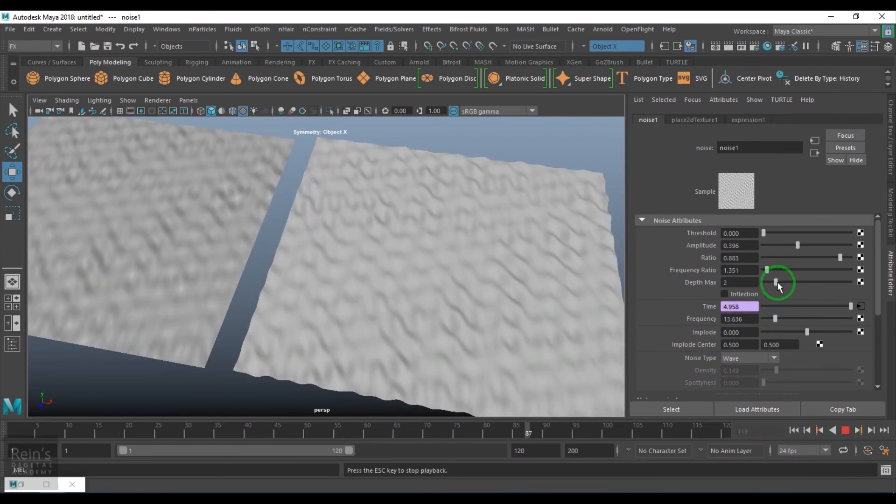
drag(840, 258, 787, 244)
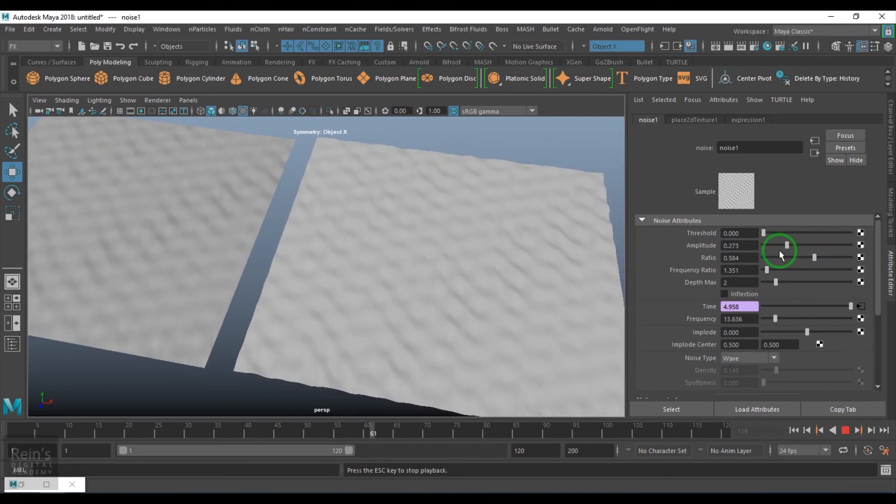
Try the Wispy noise type and examine its motion on both planes during playback.
click(749, 357)
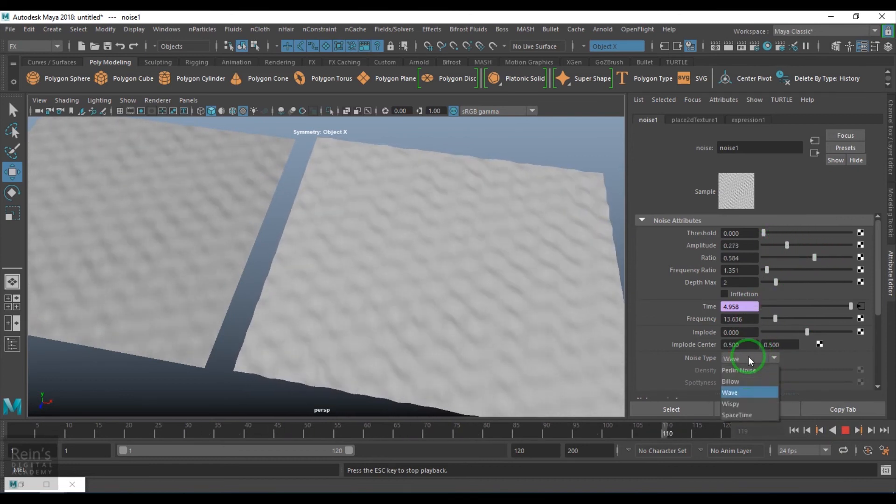
click(738, 405)
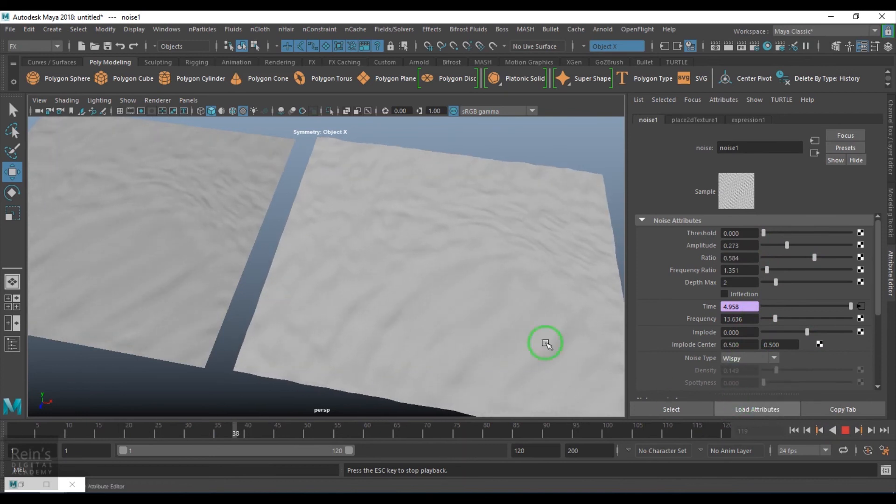
click(417, 309)
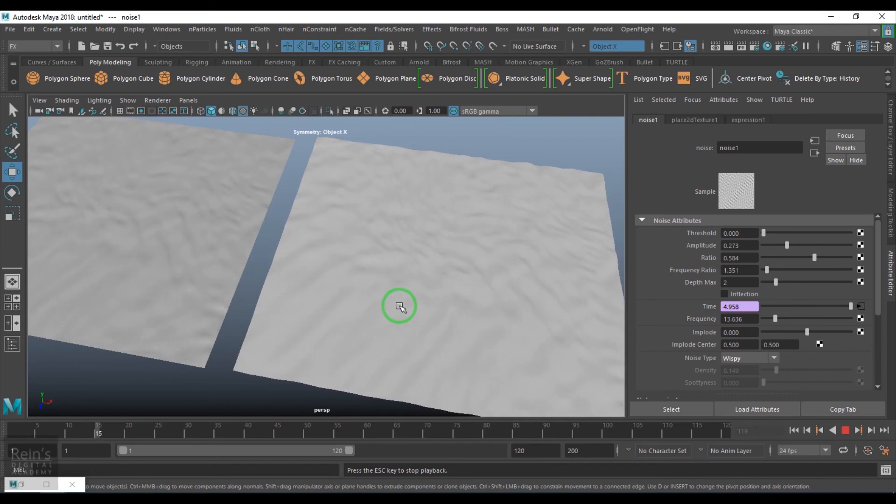
scroll(401, 307, down, 5)
scroll(400, 306, up, 3)
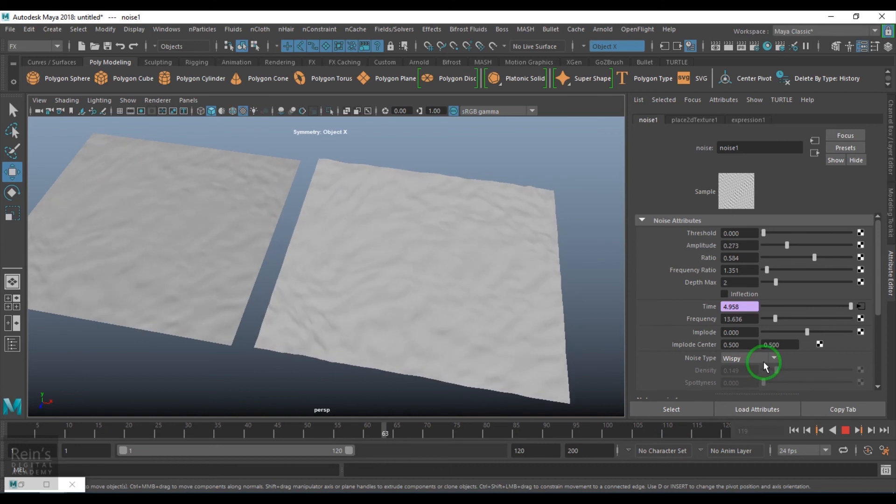
Set the noise type to SpaceTime and, with playback stopped, raise the Ratio to 0.948 and Amplitude to 0.545, then preview the animation.
drag(764, 362, 751, 413)
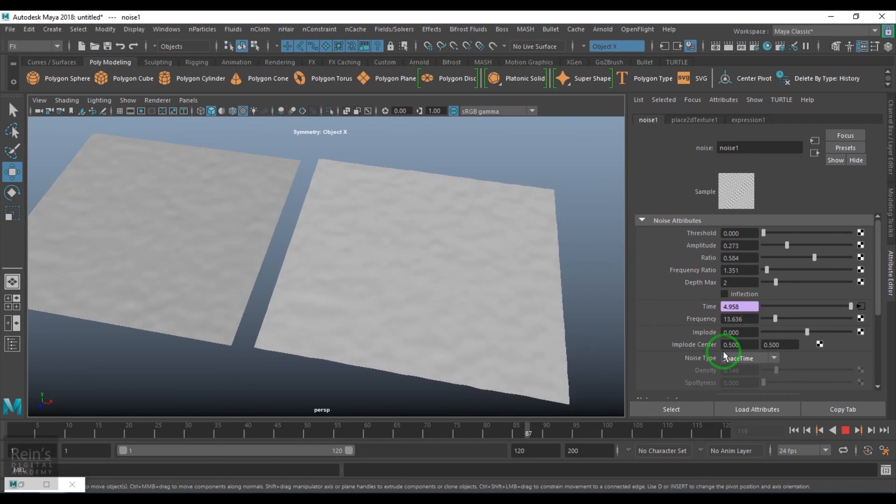
click(849, 431)
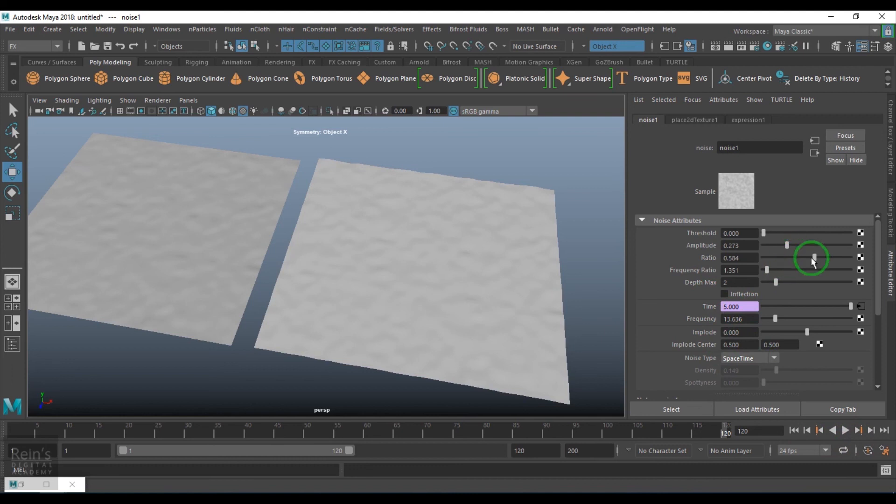
click(806, 248)
click(846, 430)
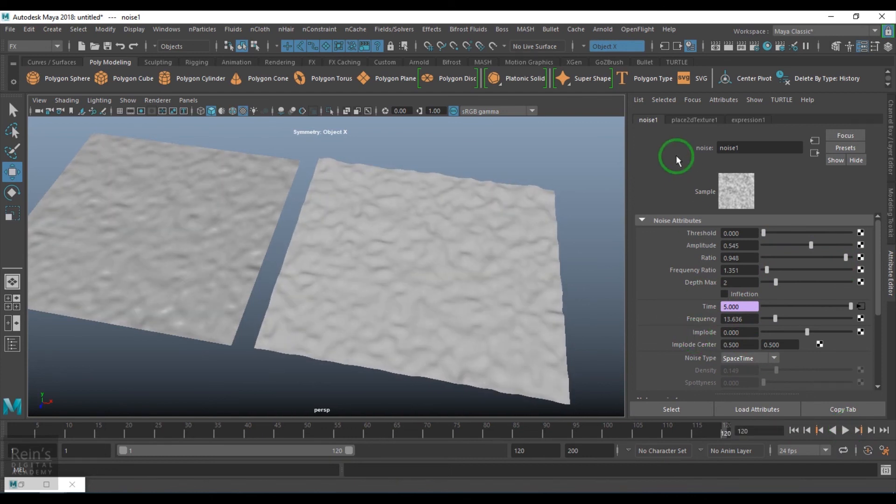
Drive the U value of the 2D placement's Translate Frame with a time expression and play the animation.
click(707, 120)
click(648, 119)
click(699, 119)
click(748, 262)
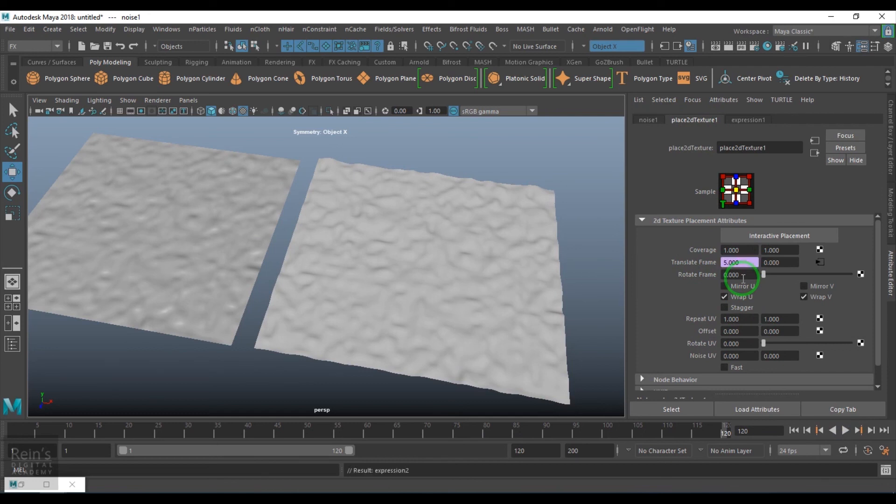
click(846, 430)
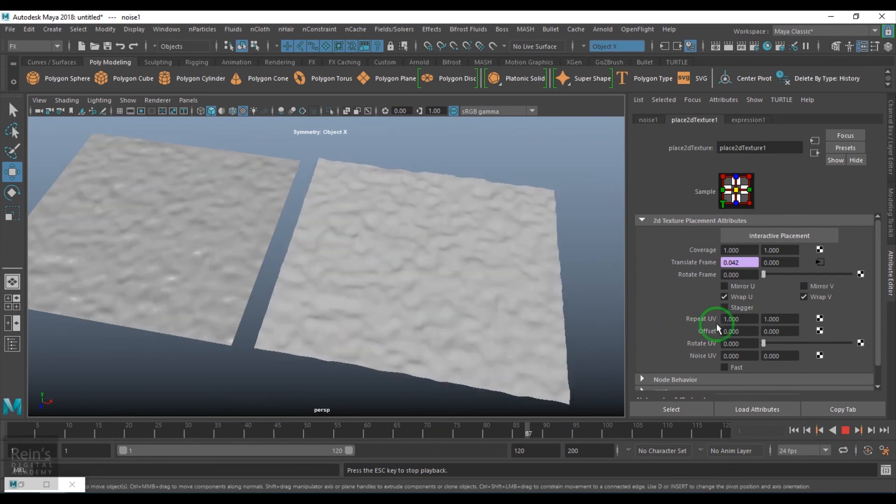
Set the V value of Repeat UV to 2, stop playback and return to the noise attributes.
double_click(788, 318)
text(2)
key(Return)
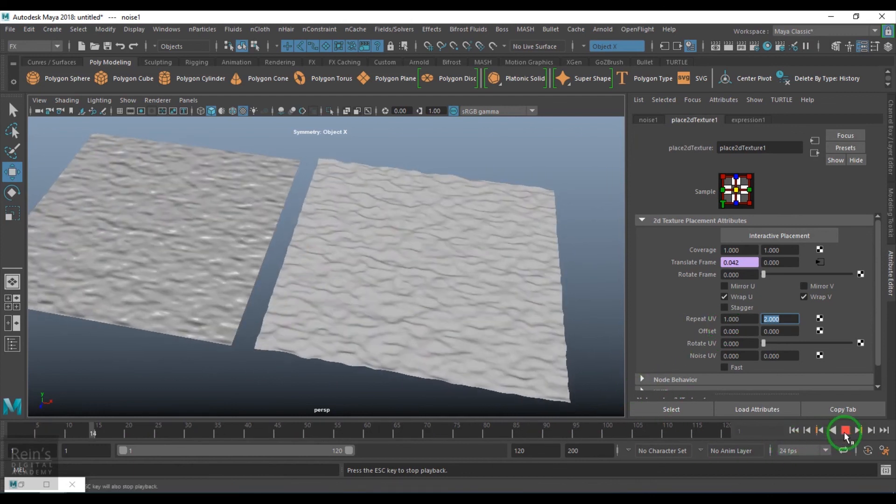
click(846, 430)
click(648, 120)
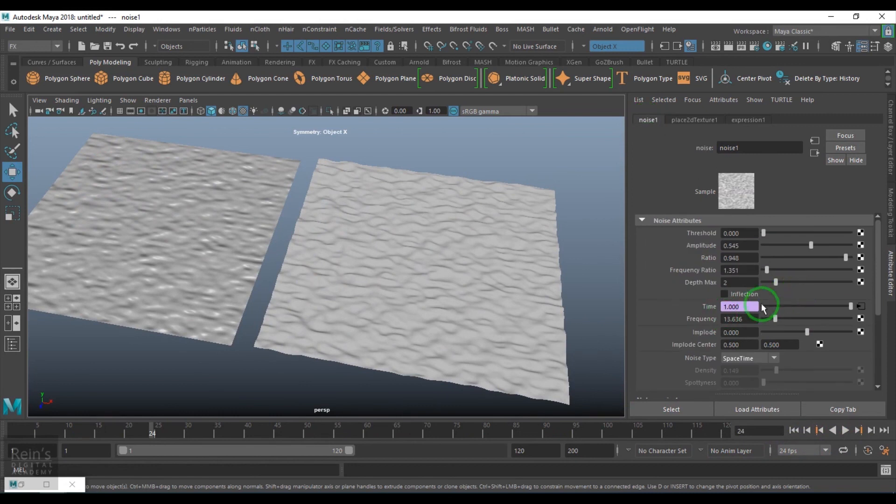